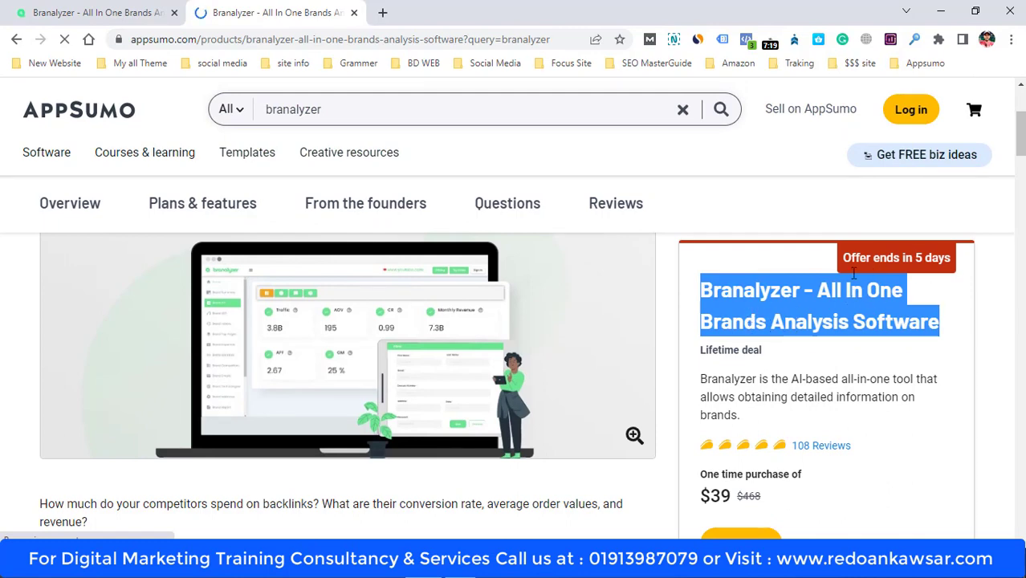
# Review the Branalyzer deal's one-time price and the Main Features list on its AppSumo product page
pyautogui.scroll(-2, 810, 313)
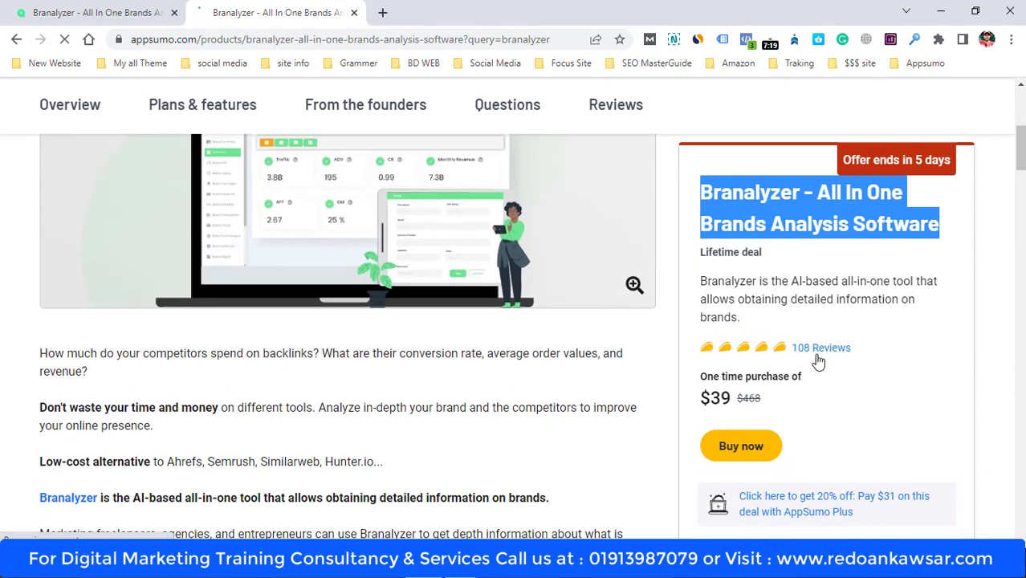
pyautogui.moveTo(711, 399); pyautogui.dragTo(733, 399)
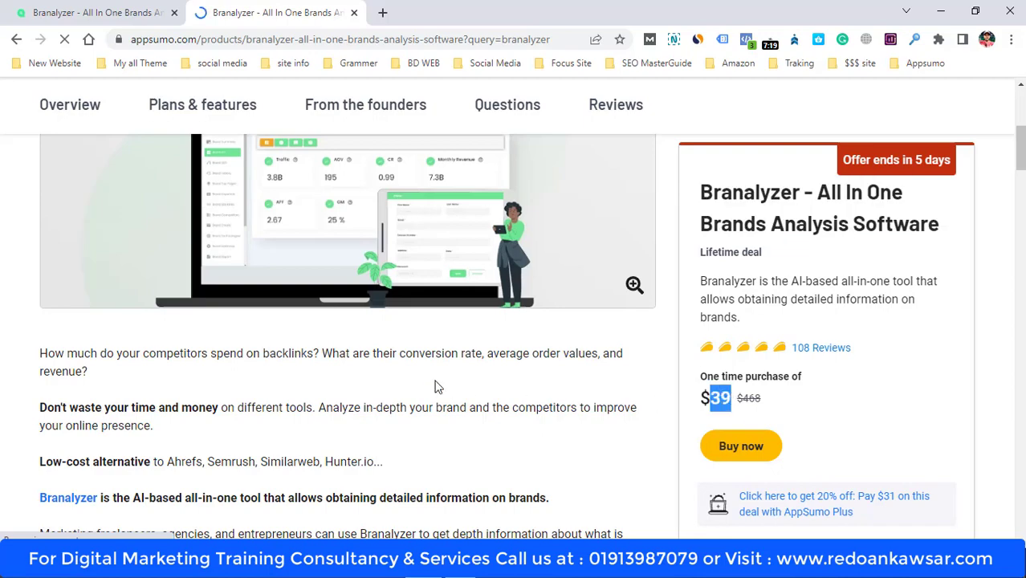
pyautogui.scroll(-2, 498, 421)
pyautogui.scroll(-4, 499, 421)
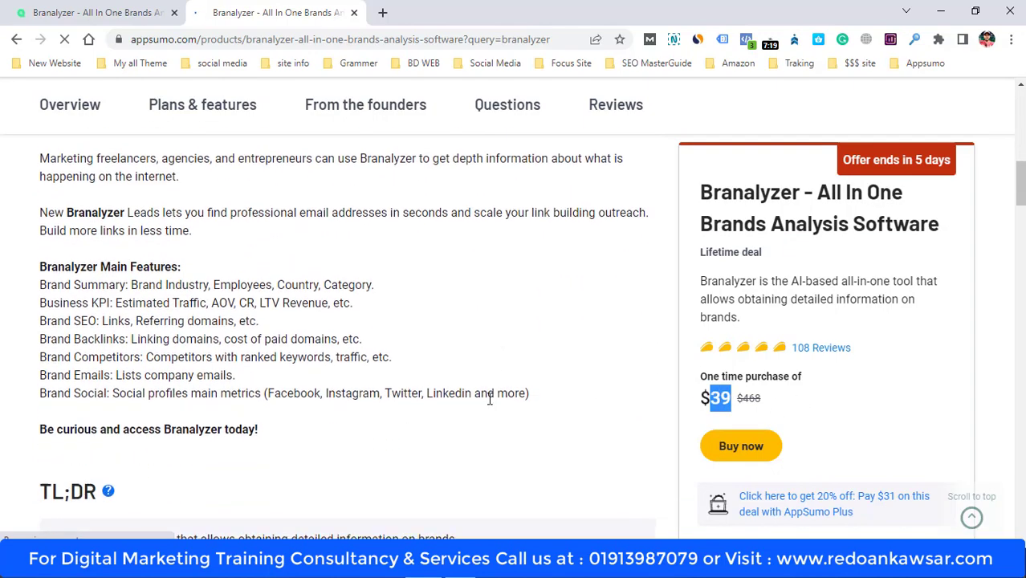
pyautogui.scroll(1, 487, 393)
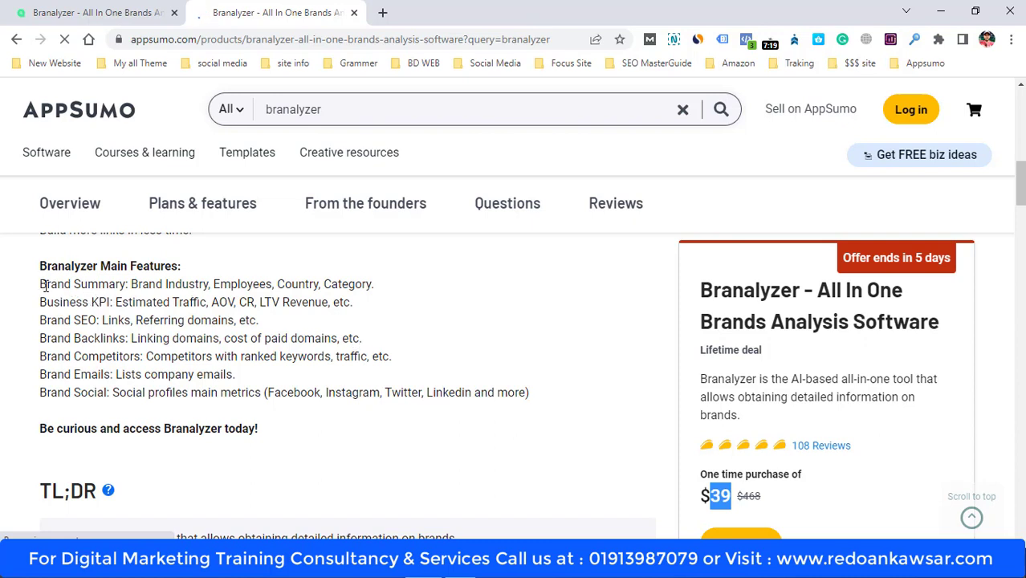
pyautogui.moveTo(40, 285); pyautogui.dragTo(411, 283)
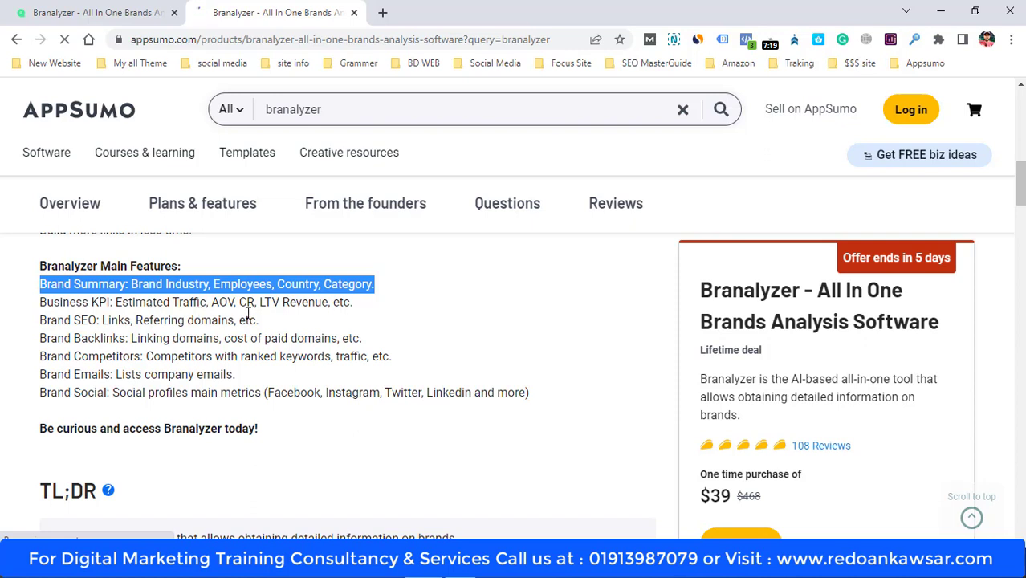
pyautogui.click(104, 319)
pyautogui.moveTo(103, 319); pyautogui.dragTo(264, 321)
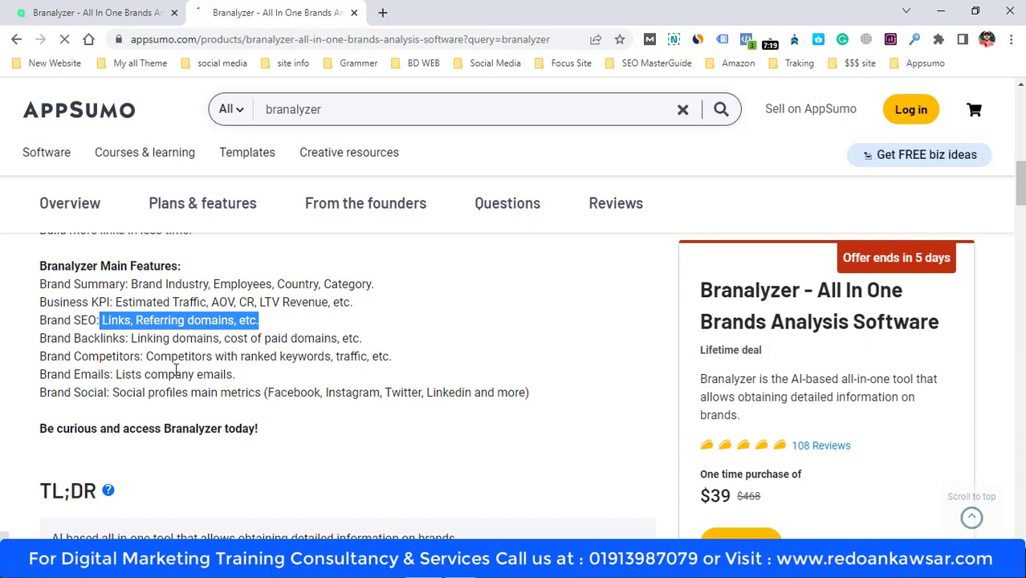
pyautogui.moveTo(45, 339); pyautogui.dragTo(133, 340)
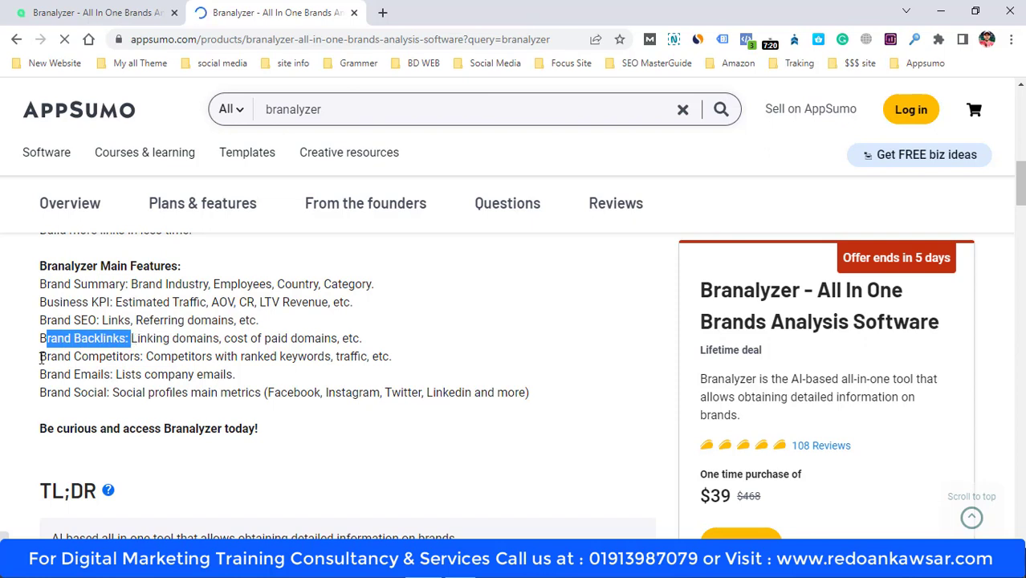
pyautogui.moveTo(40, 356); pyautogui.dragTo(143, 356)
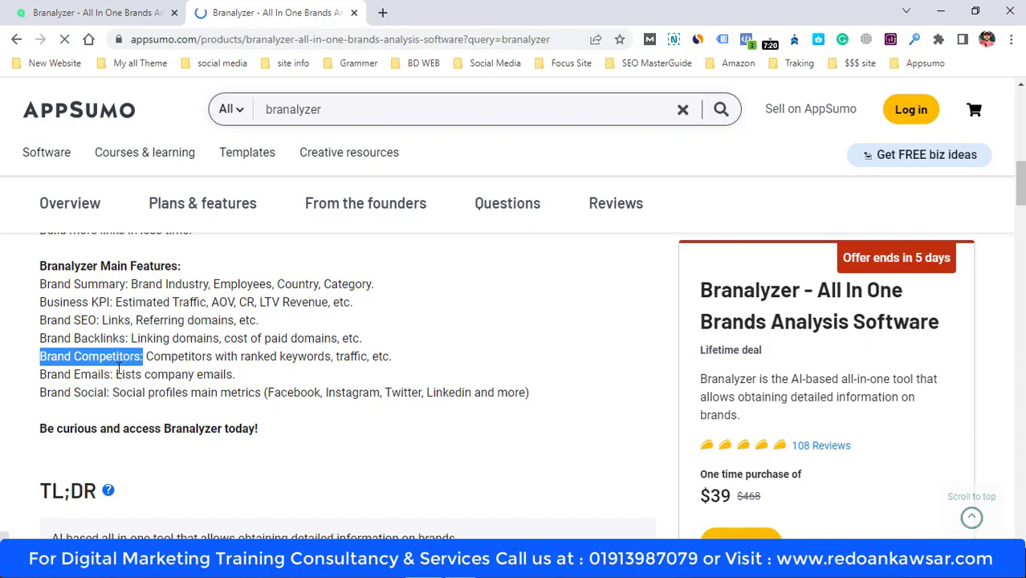
pyautogui.moveTo(113, 374); pyautogui.dragTo(237, 375)
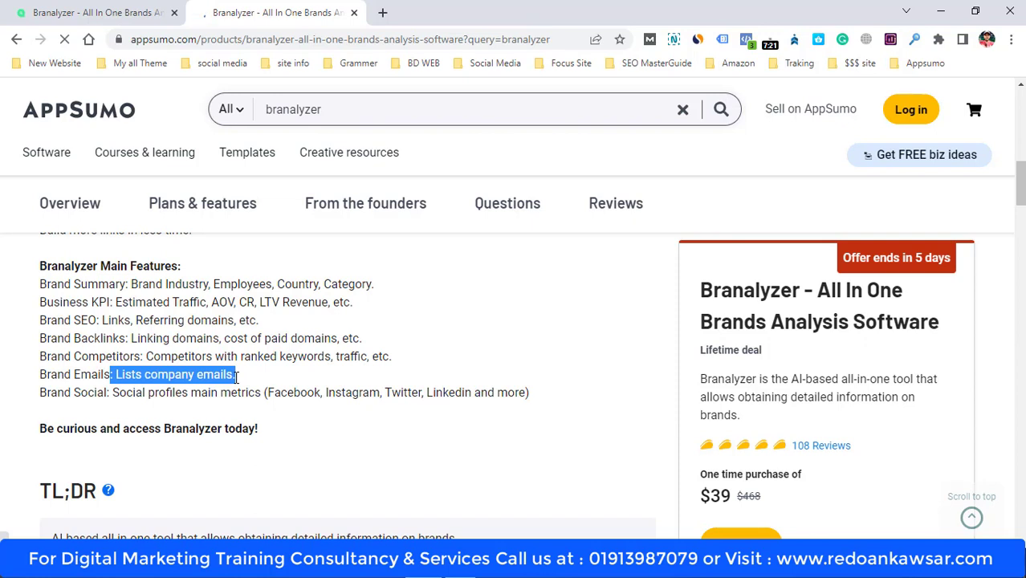
# Examine the Plans & features section of the Branalyzer deal, including the terms, search limits and stacked-code options
pyautogui.scroll(-3, 519, 369)
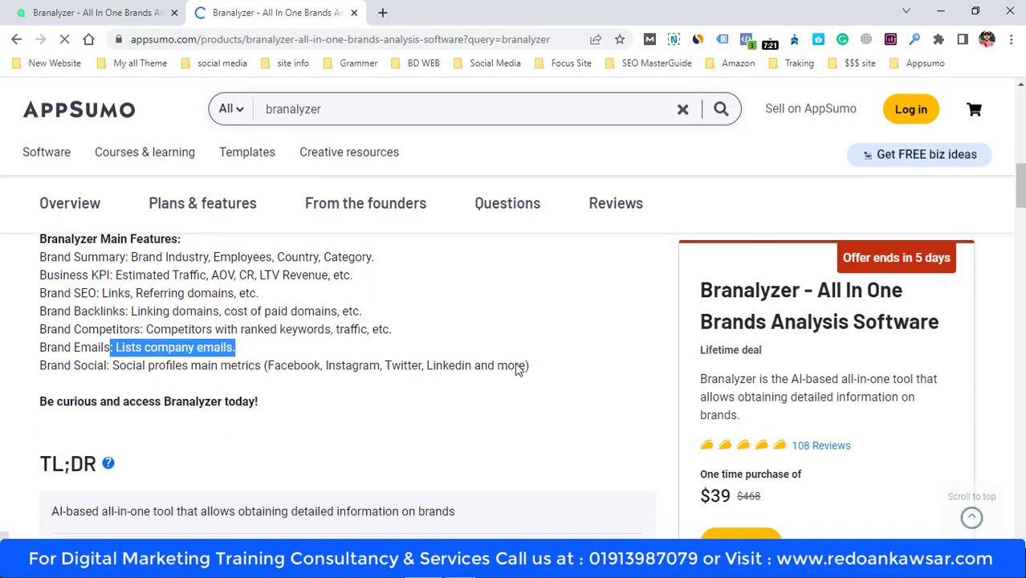
pyautogui.scroll(-12, 461, 369)
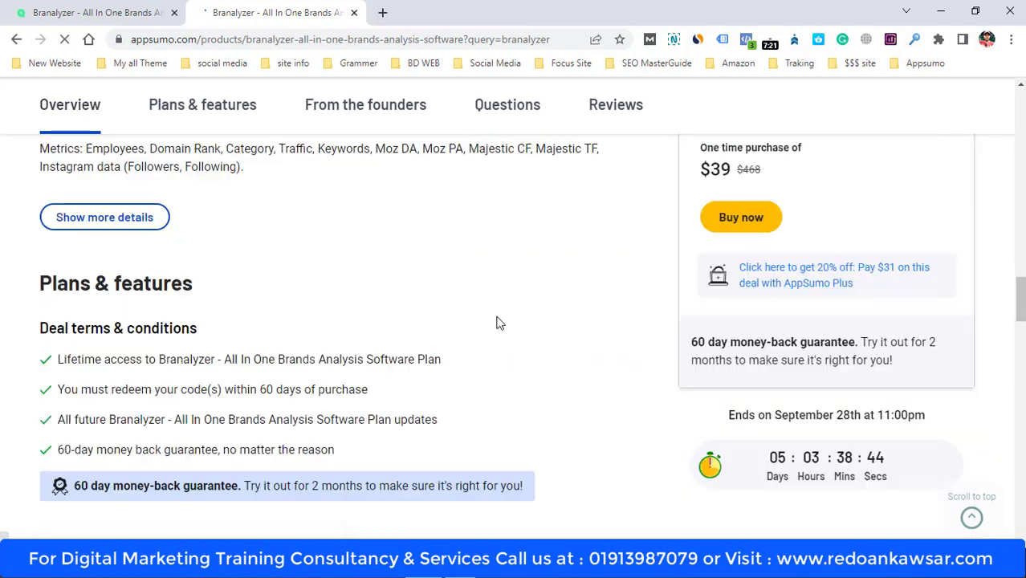
pyautogui.scroll(2, 474, 332)
pyautogui.scroll(-8, 383, 366)
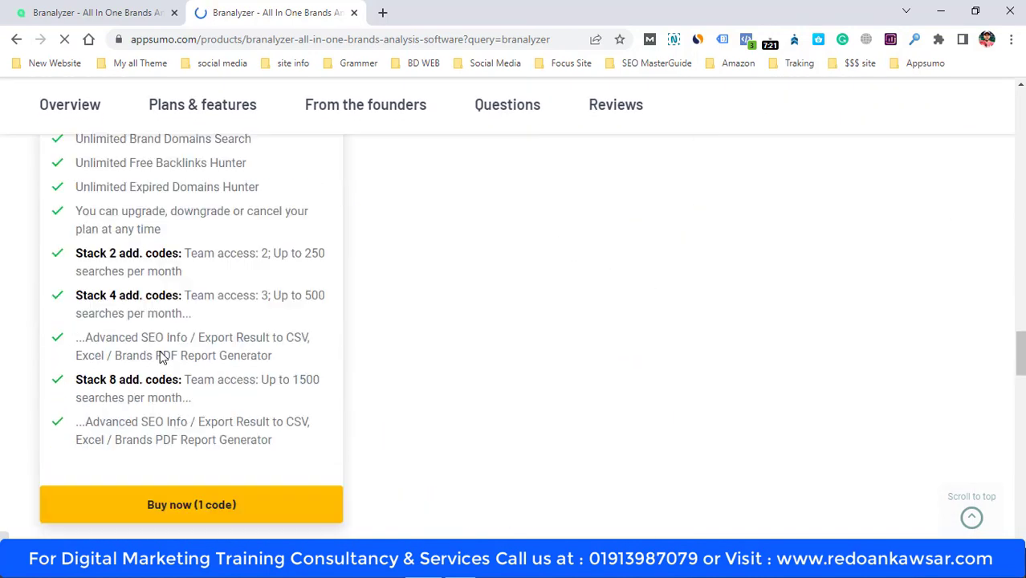
pyautogui.scroll(-1, 149, 358)
pyautogui.scroll(2, 213, 357)
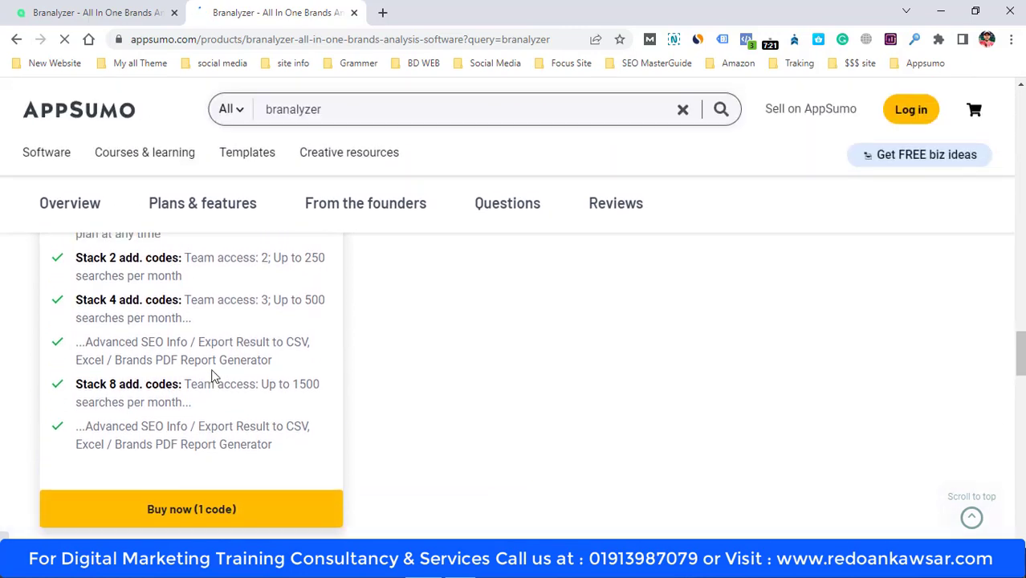
pyautogui.scroll(2, 216, 339)
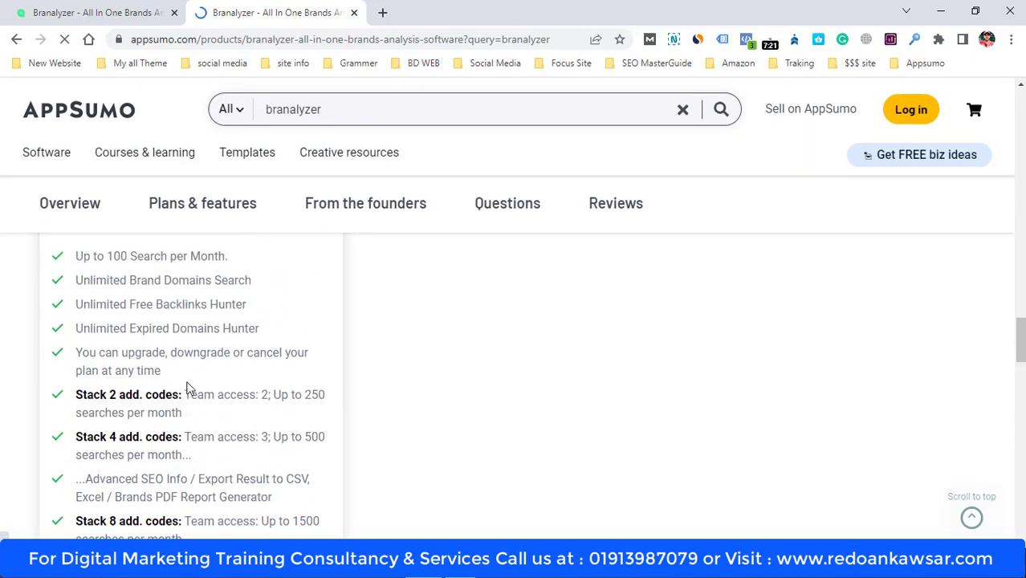
pyautogui.moveTo(83, 328); pyautogui.dragTo(228, 329)
pyautogui.moveTo(165, 276); pyautogui.dragTo(312, 311)
pyautogui.scroll(-1, 184, 339)
pyautogui.moveTo(136, 324); pyautogui.dragTo(265, 329)
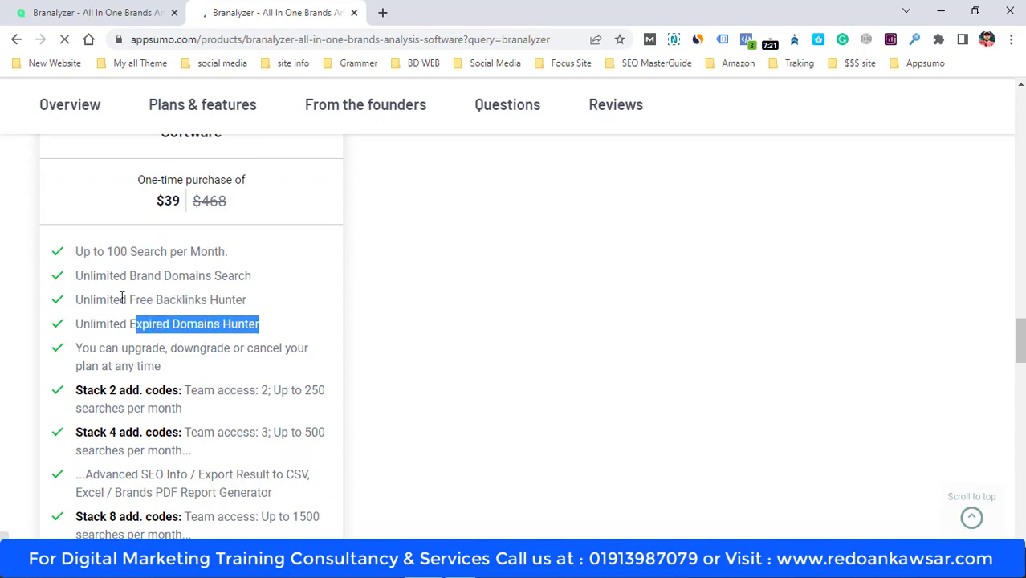
pyautogui.scroll(-4, 249, 337)
pyautogui.scroll(6, 259, 381)
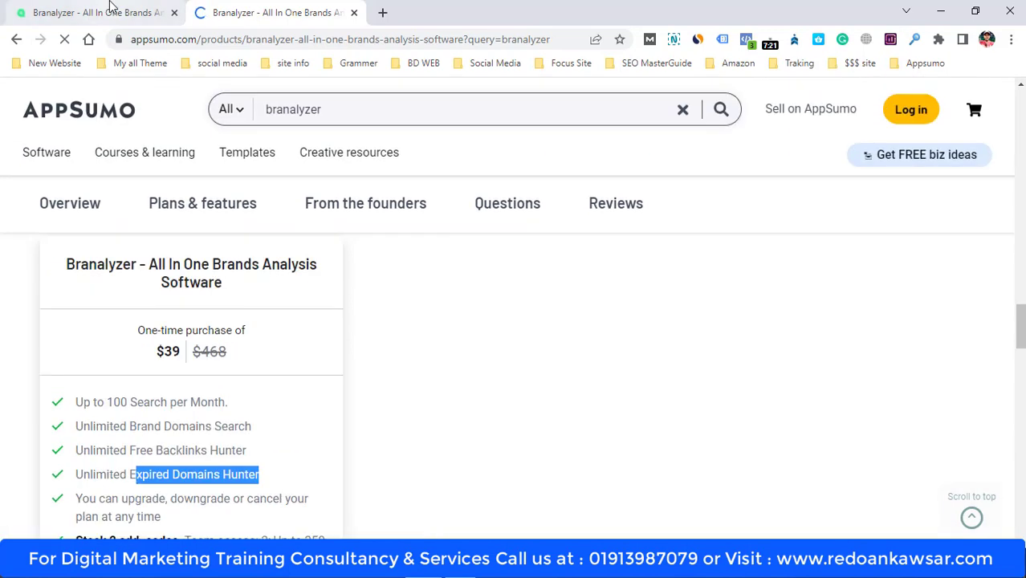
pyautogui.click(111, 7)
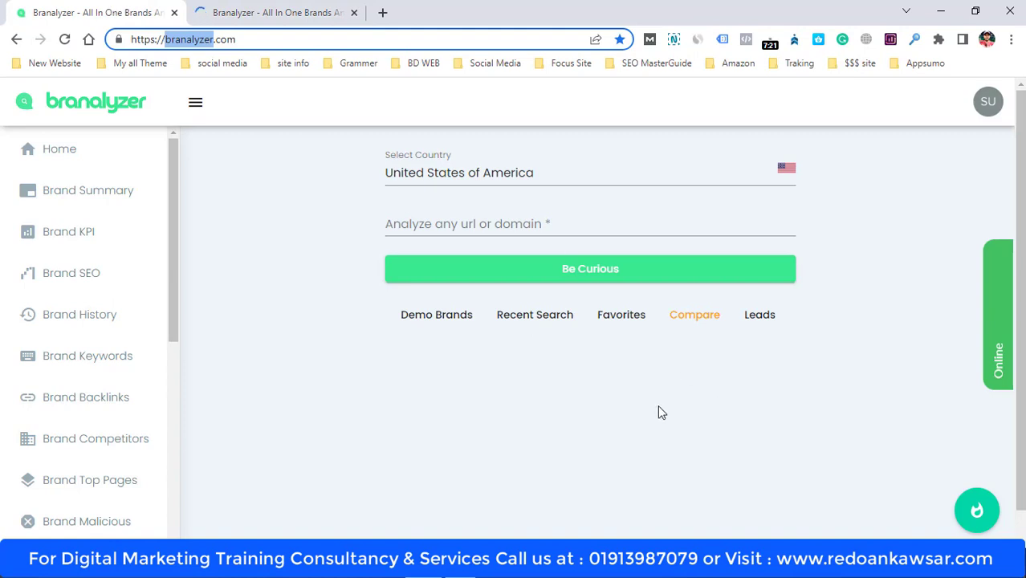
pyautogui.click(275, 11)
pyautogui.moveTo(201, 38); pyautogui.dragTo(171, 44)
pyautogui.rightClick(180, 40)
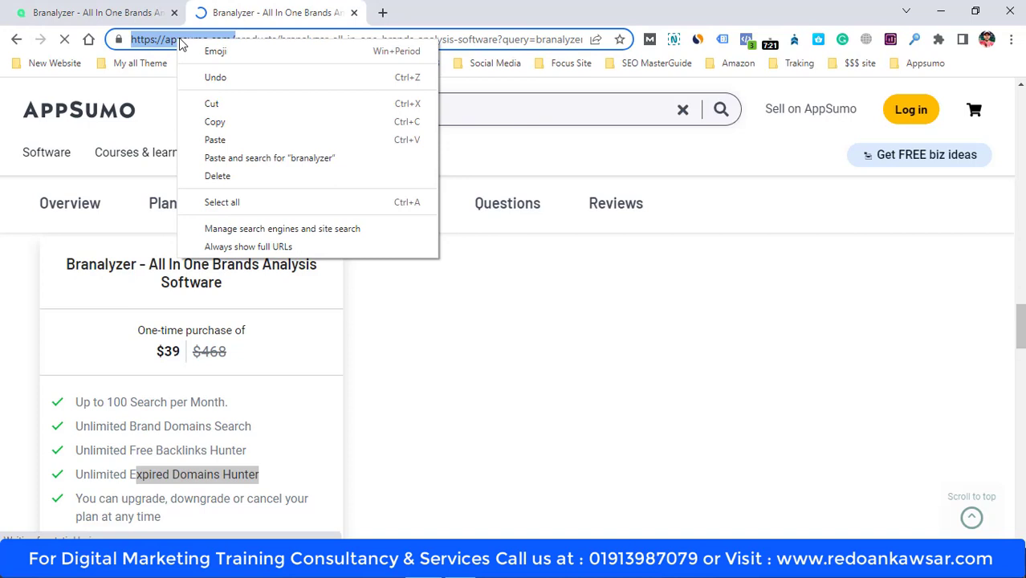
pyautogui.click(220, 120)
pyautogui.click(78, 6)
pyautogui.rightClick(444, 223)
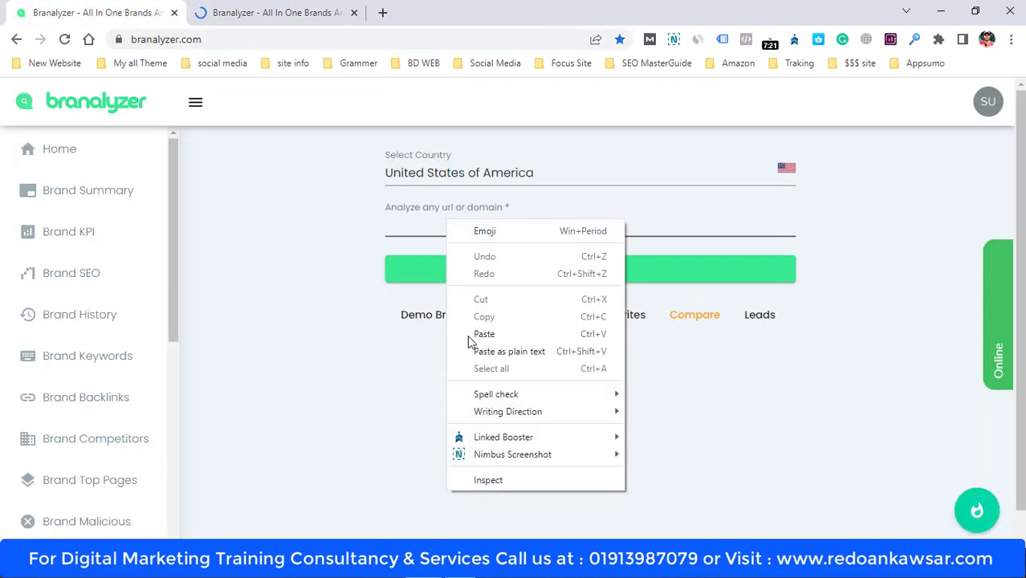
pyautogui.click(471, 335)
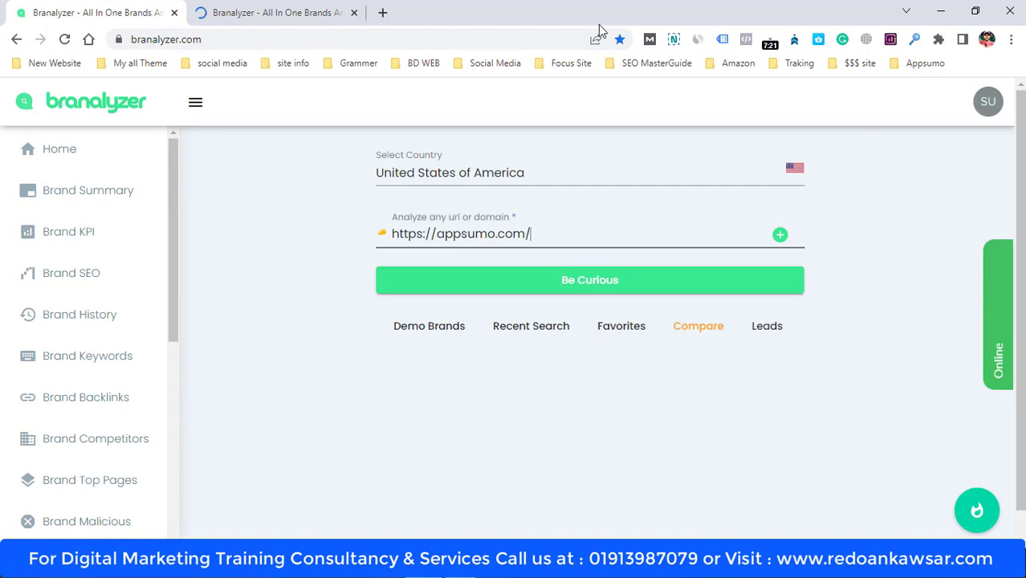
pyautogui.scroll(-5, 75, 357)
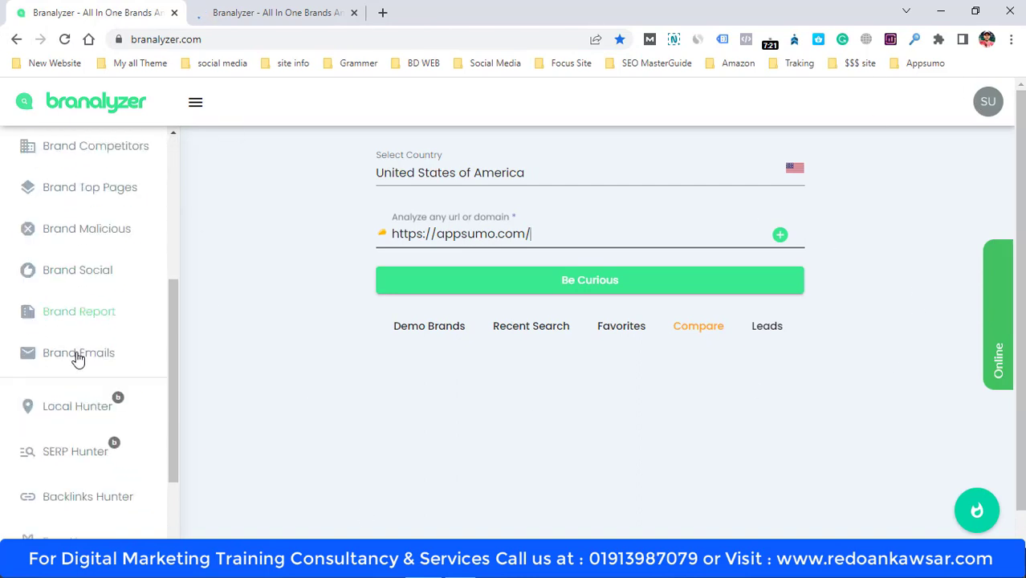
pyautogui.scroll(5, 101, 512)
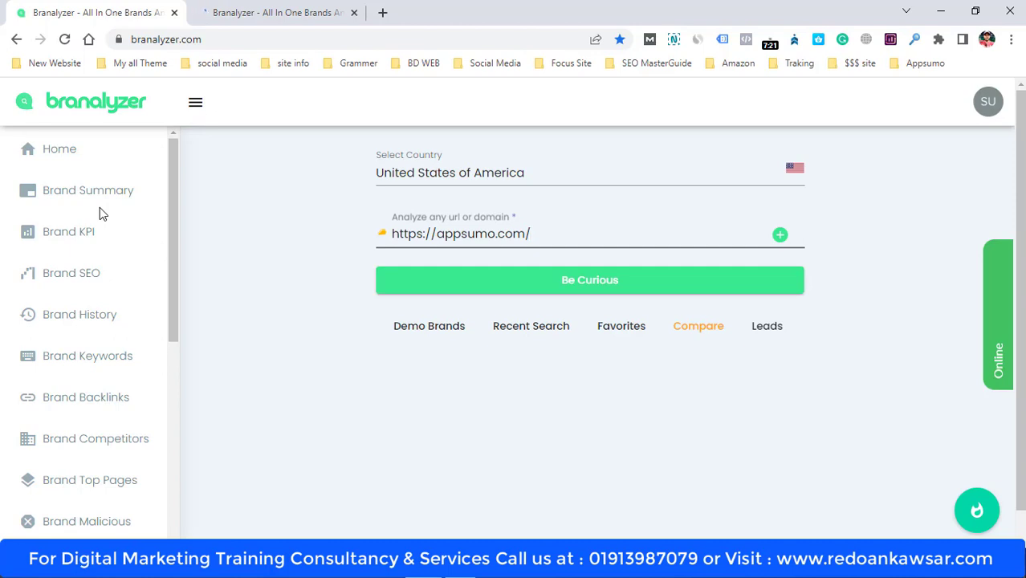
pyautogui.click(88, 190)
pyautogui.click(559, 294)
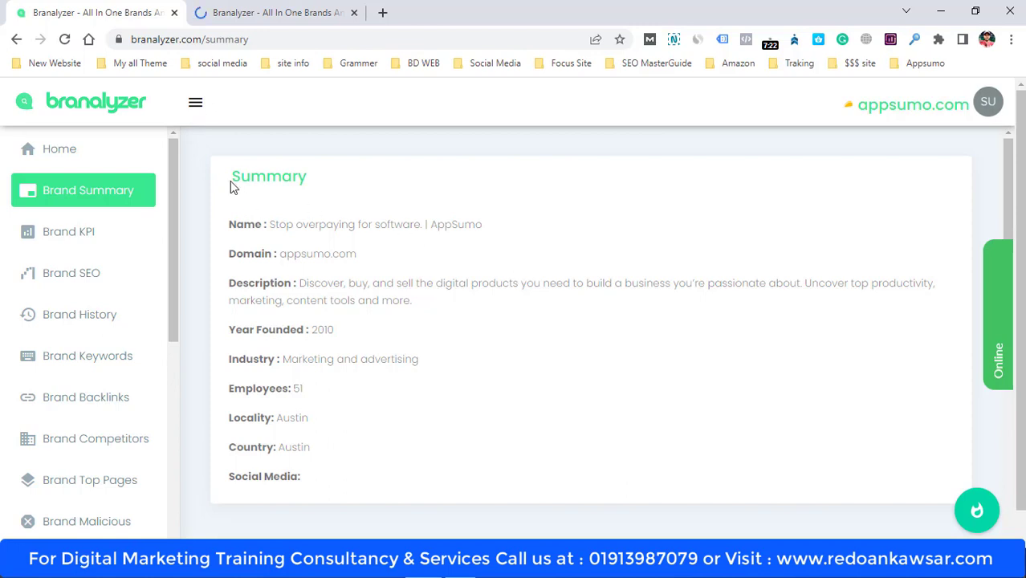
# Examine the Summary section for appsumo.com, covering description, year founded, industry, employees, locality, country and social media
pyautogui.moveTo(232, 184); pyautogui.dragTo(369, 187)
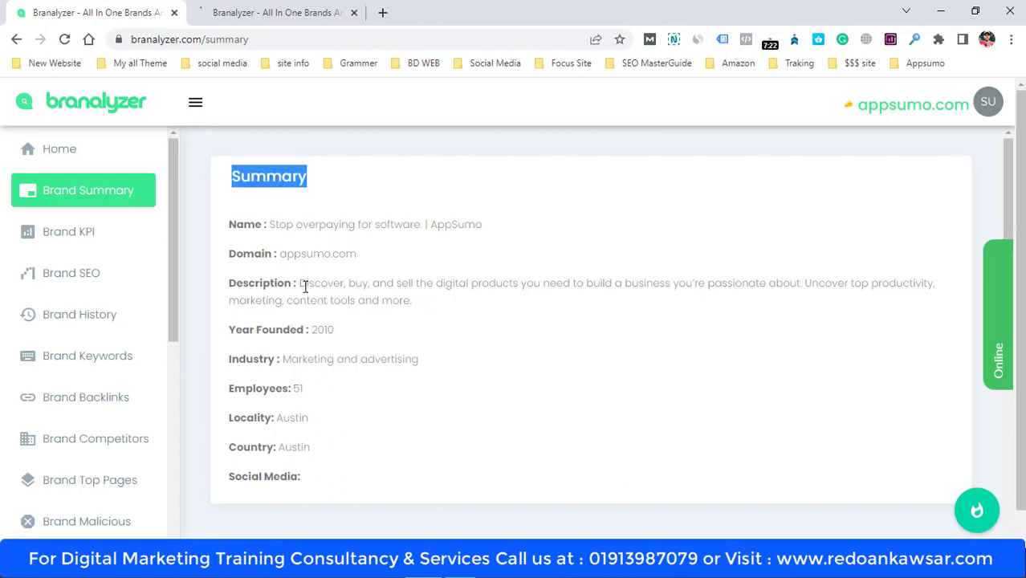
pyautogui.moveTo(300, 283); pyautogui.dragTo(395, 328)
pyautogui.click(300, 328)
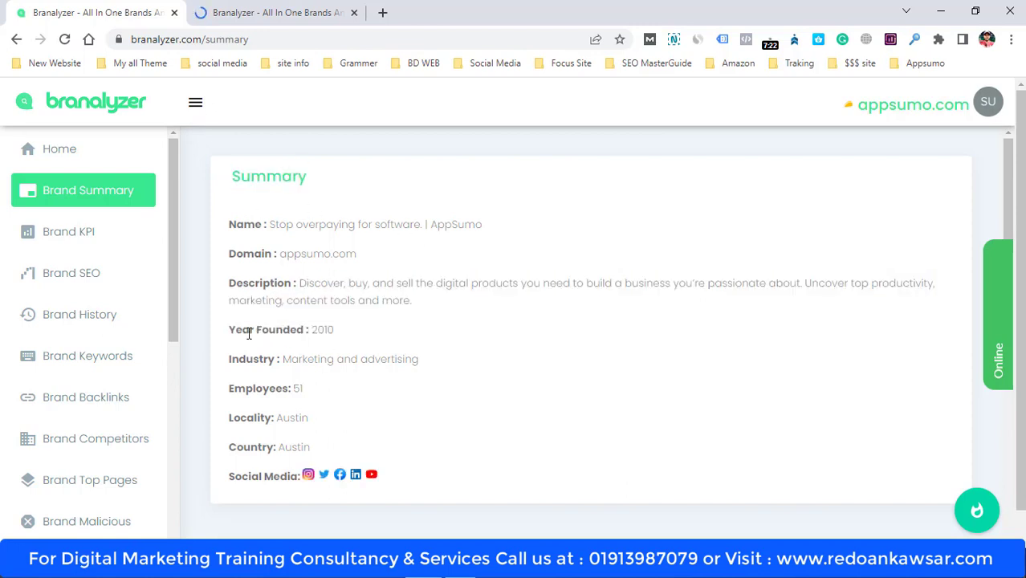
pyautogui.moveTo(232, 331); pyautogui.dragTo(306, 329)
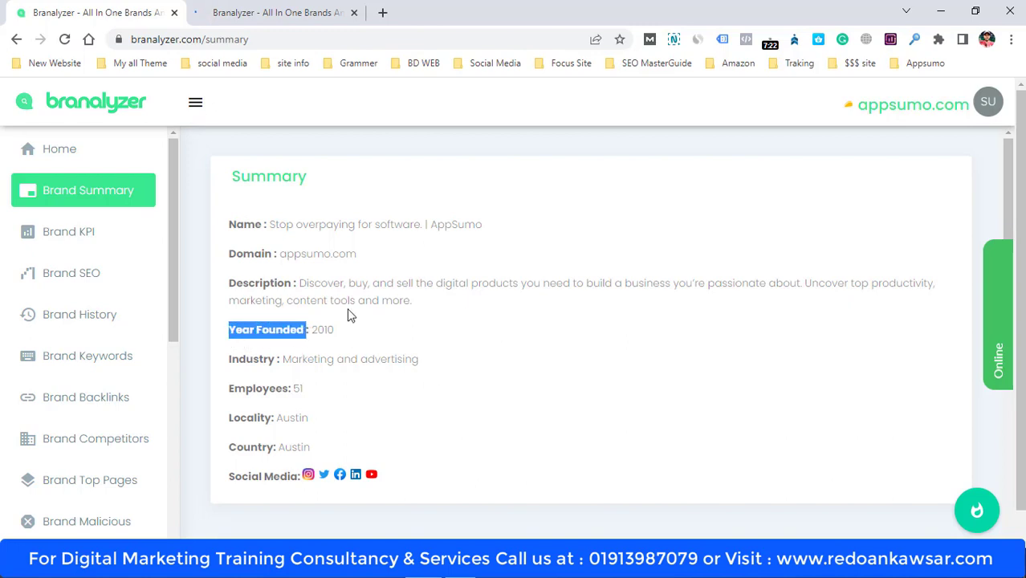
pyautogui.scroll(-1, 492, 348)
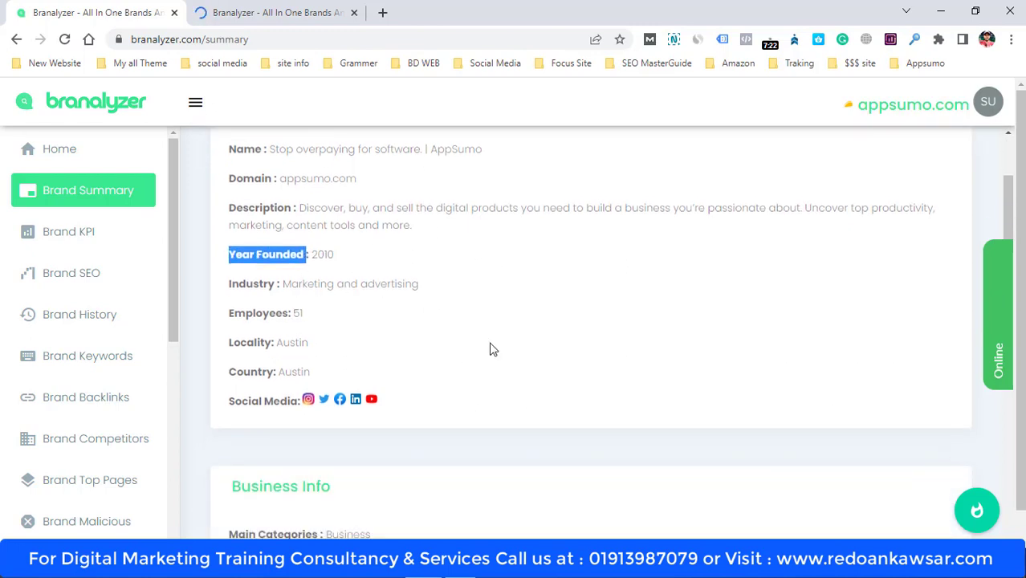
pyautogui.scroll(1, 331, 274)
pyautogui.scroll(-1, 331, 274)
pyautogui.moveTo(283, 283); pyautogui.dragTo(455, 273)
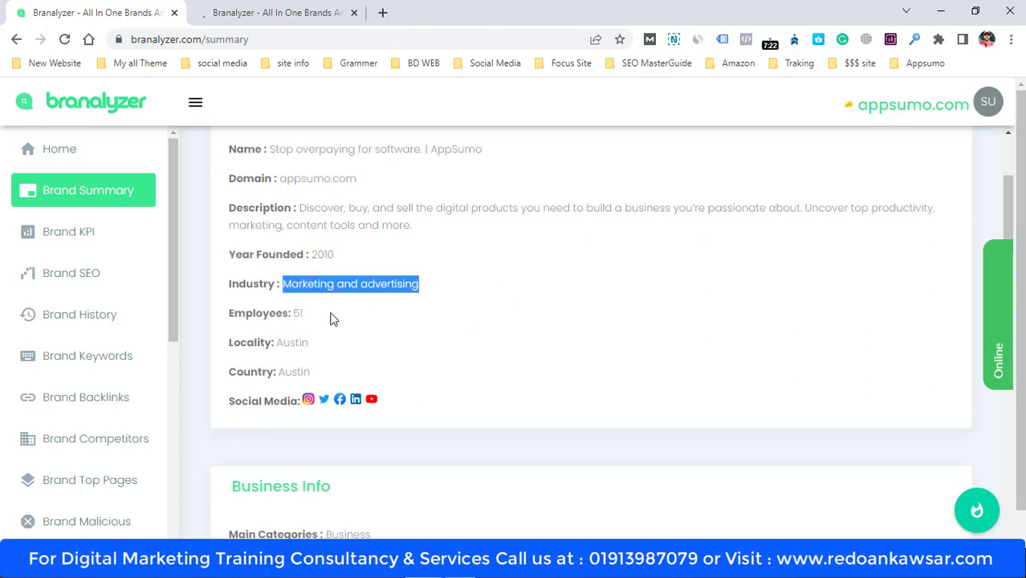
pyautogui.moveTo(293, 314); pyautogui.dragTo(305, 315)
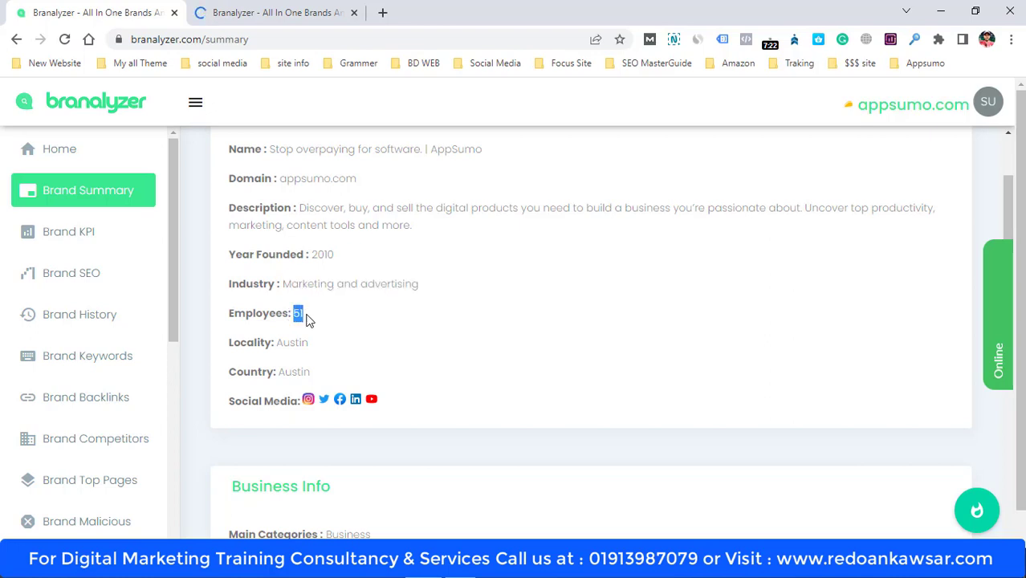
pyautogui.moveTo(287, 344); pyautogui.dragTo(321, 349)
pyautogui.doubleClick(300, 372)
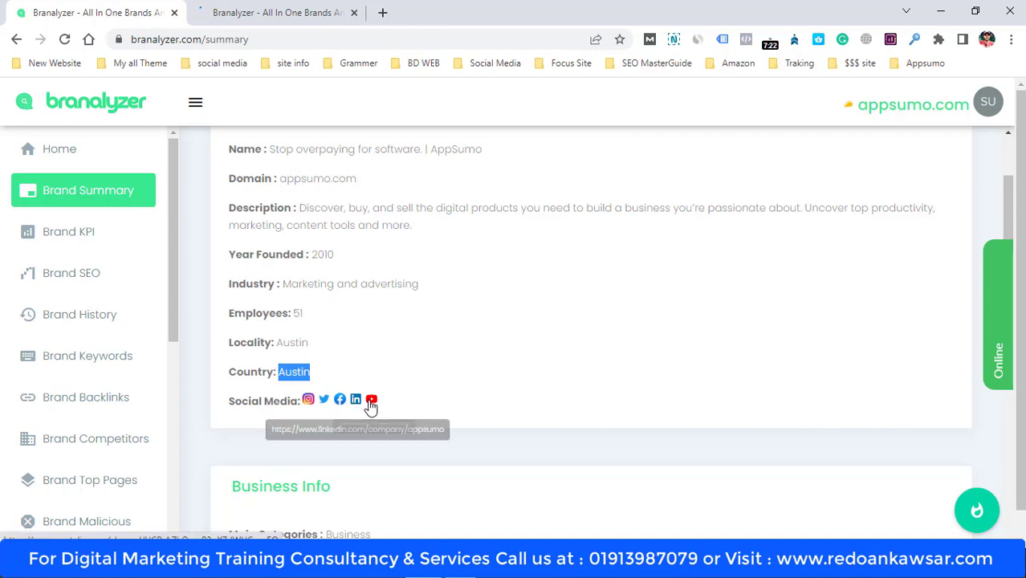
# Examine the Business Info metrics for appsumo.com, including traffic, keywords, and the explanations of ads and conversion rate
pyautogui.scroll(-2, 385, 390)
pyautogui.scroll(-1, 272, 329)
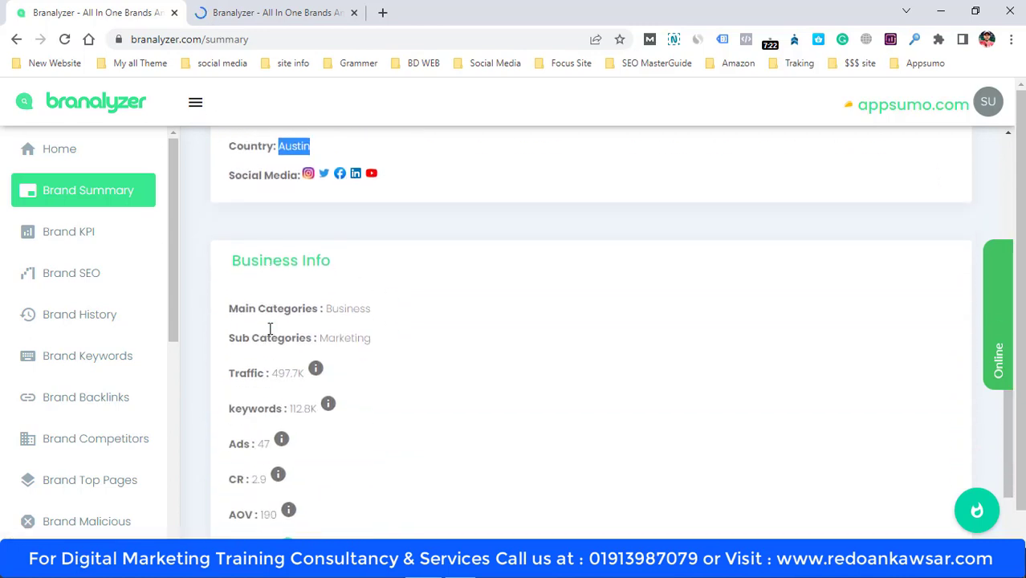
pyautogui.moveTo(228, 270); pyautogui.dragTo(375, 269)
pyautogui.scroll(-1, 373, 328)
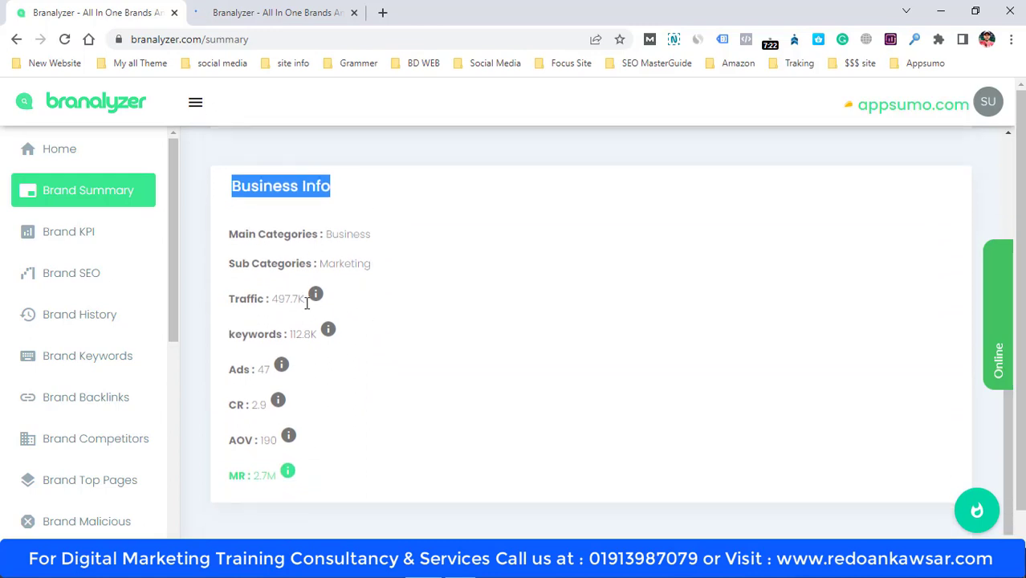
pyautogui.moveTo(272, 300); pyautogui.dragTo(306, 300)
pyautogui.moveTo(291, 335); pyautogui.dragTo(315, 337)
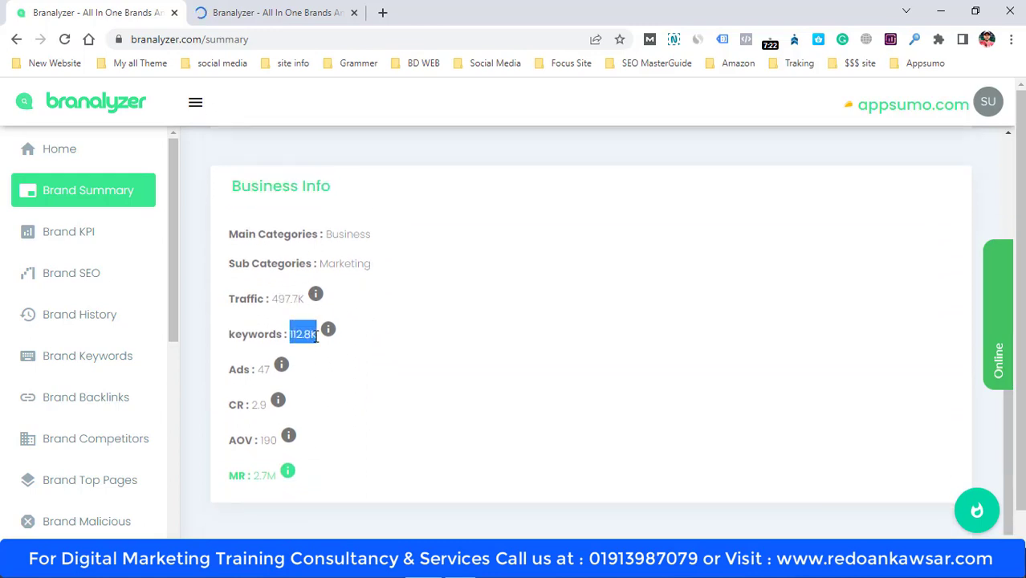
pyautogui.moveTo(281, 364)
pyautogui.moveTo(275, 400)
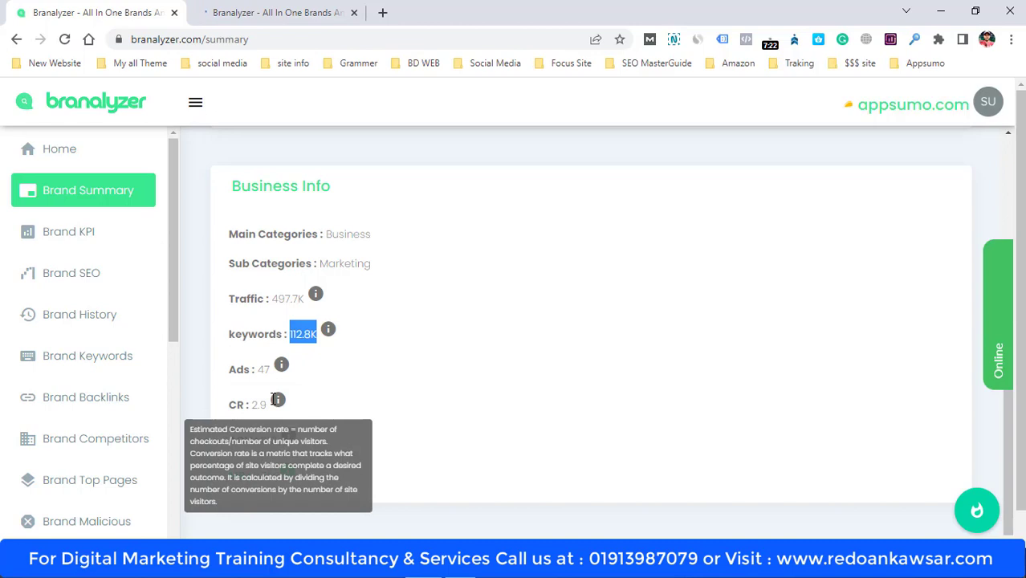
pyautogui.scroll(-1, 355, 386)
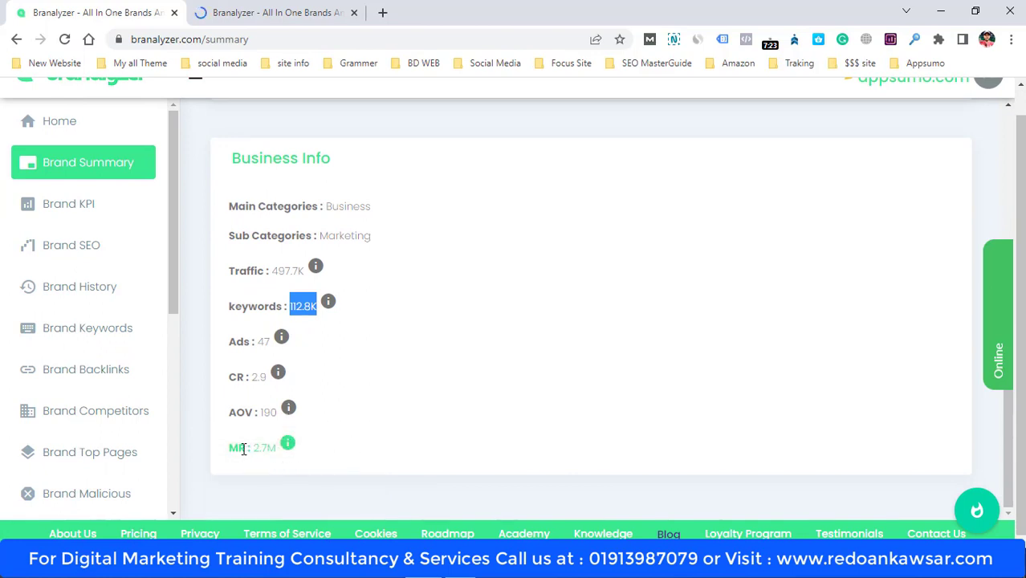
# Examine the monthly estimated revenue (MR) metric and its explanation in the Business Info section
pyautogui.moveTo(256, 450); pyautogui.dragTo(279, 449)
pyautogui.moveTo(288, 444)
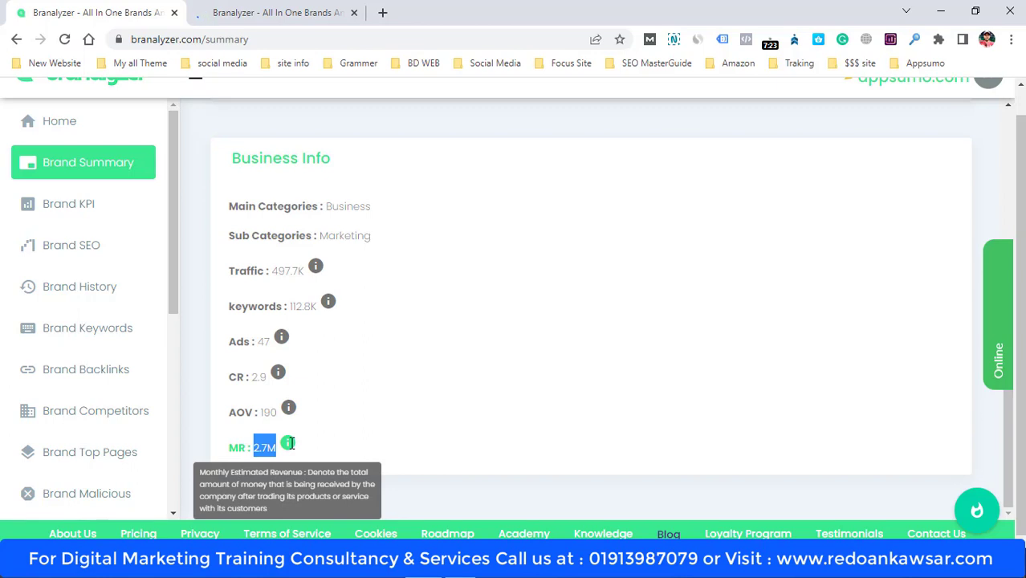
pyautogui.click(532, 423)
pyautogui.scroll(2, 360, 316)
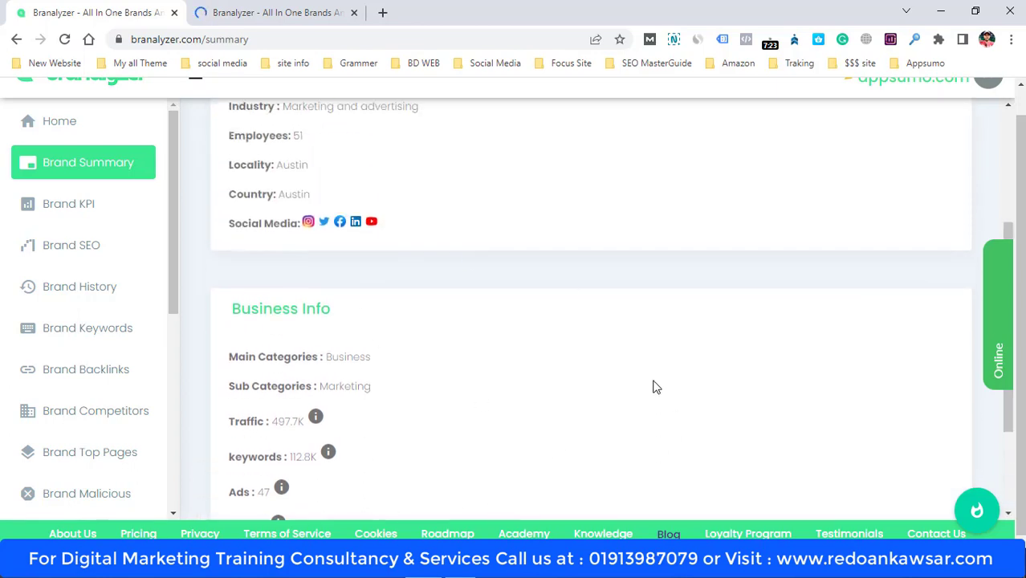
pyautogui.scroll(-2, 563, 465)
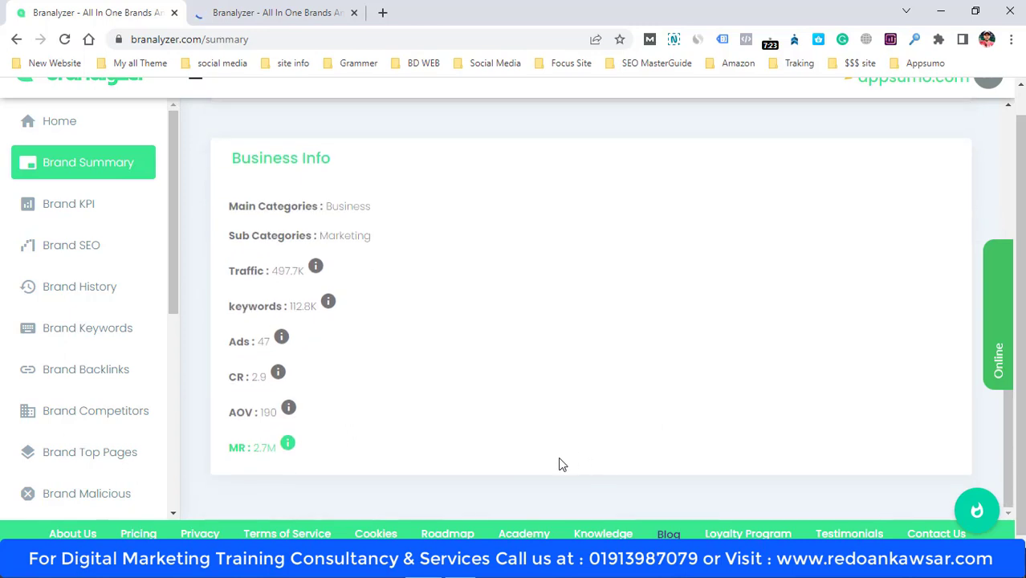
# Open the Brand KPI report and examine the AOV, Monthly Revenue and APF metrics with their explanations
pyautogui.click(54, 205)
pyautogui.scroll(2, 779, 374)
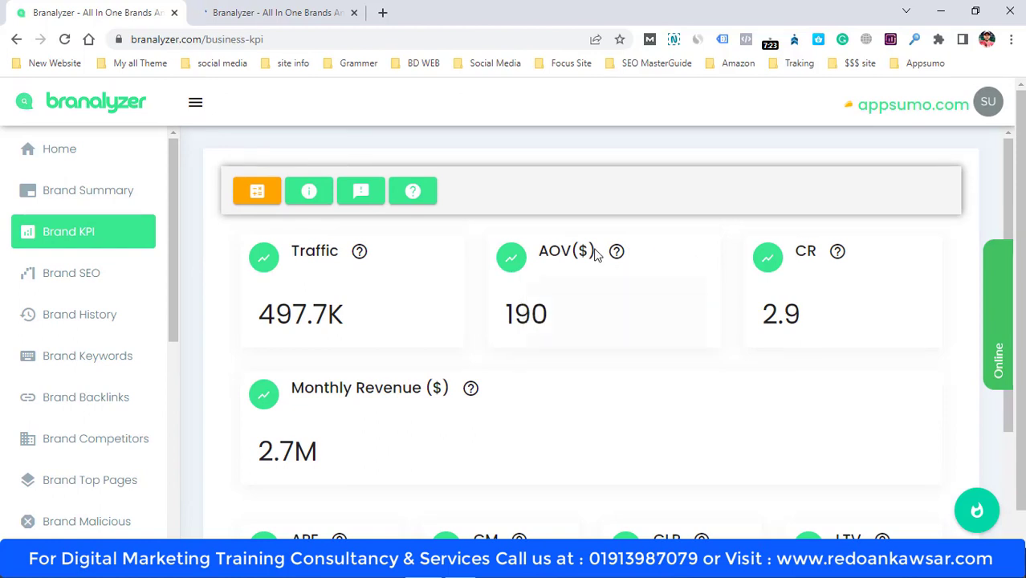
pyautogui.moveTo(617, 252)
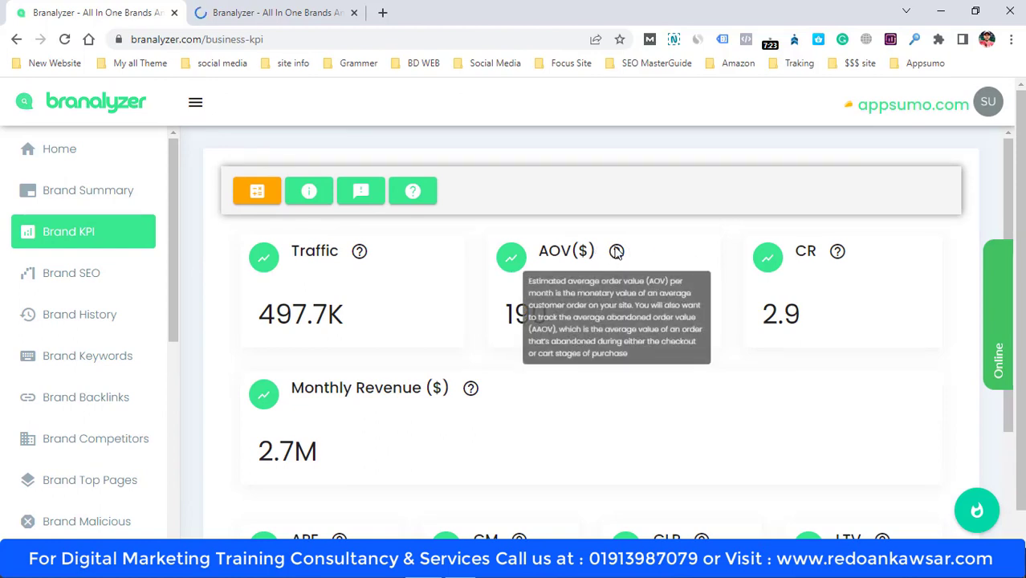
pyautogui.scroll(-1, 481, 341)
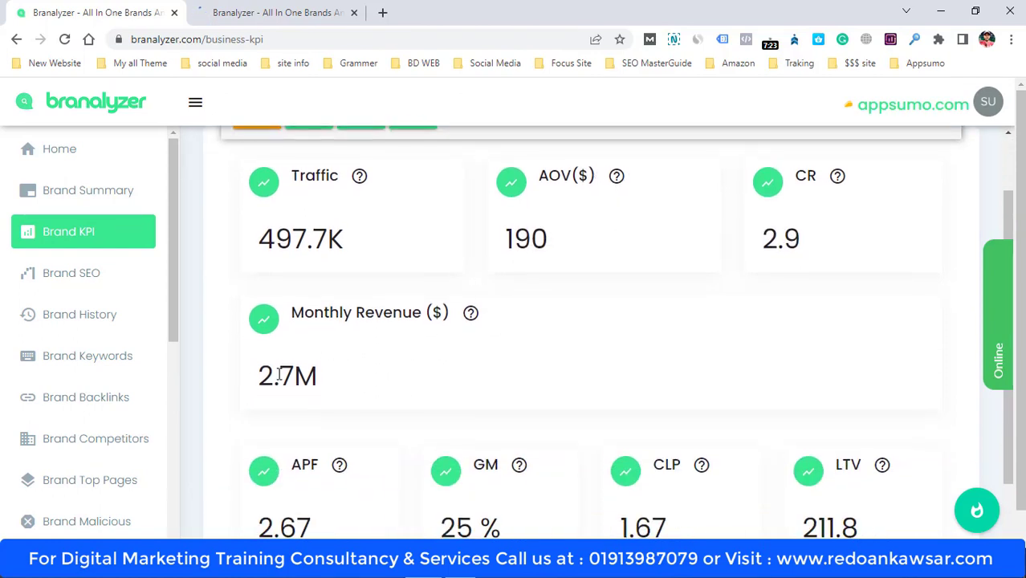
pyautogui.doubleClick(296, 376)
pyautogui.scroll(1, 568, 197)
pyautogui.scroll(-2, 551, 359)
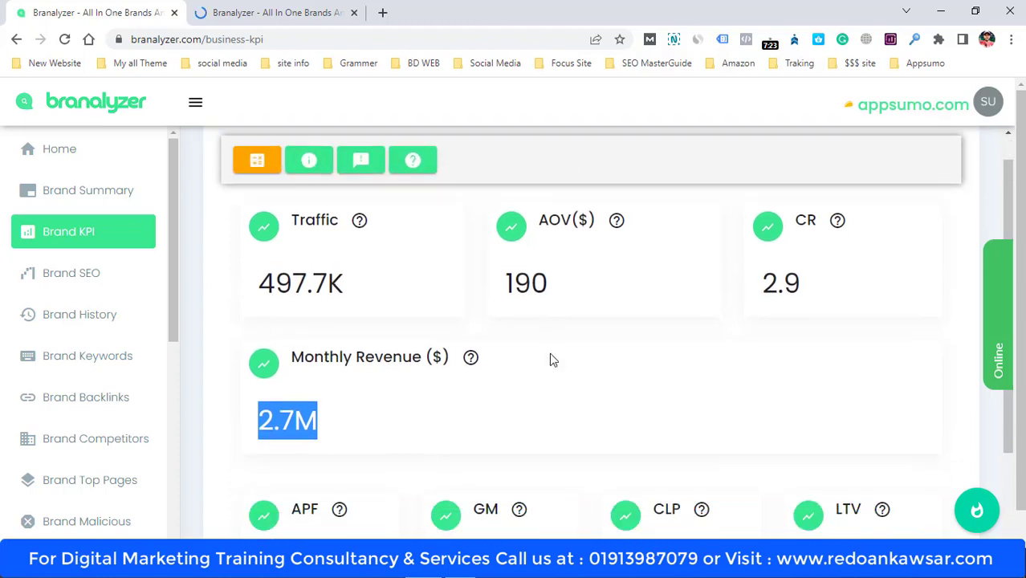
pyautogui.scroll(-1, 302, 399)
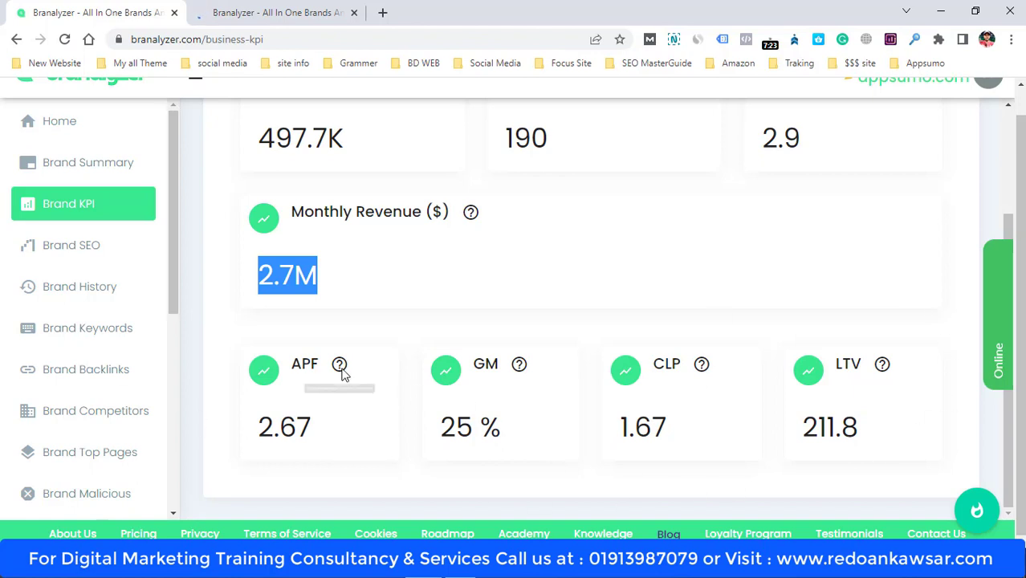
pyautogui.moveTo(341, 370)
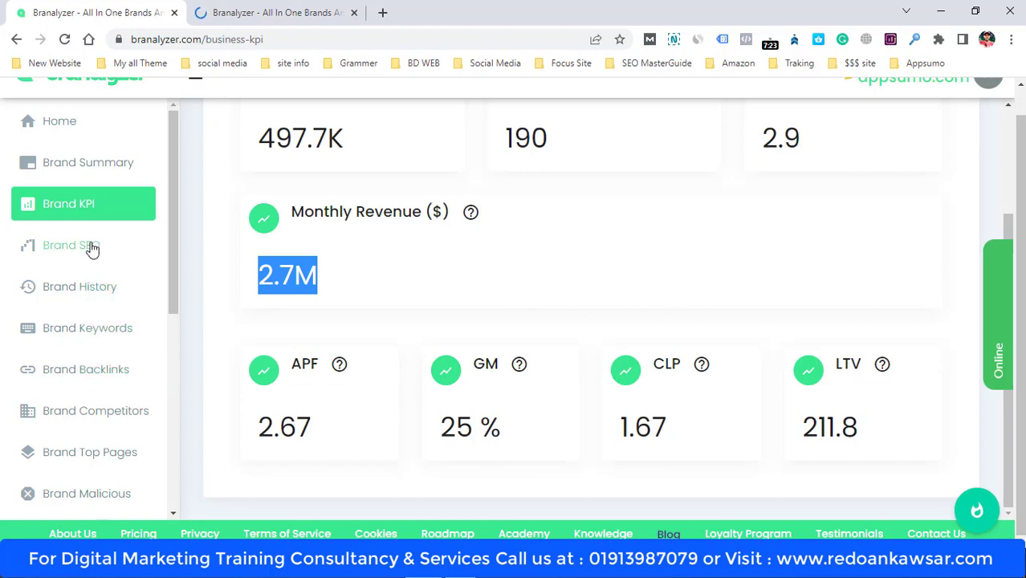
# Open the Brand SEO report and examine the MOZ Info metrics: DA, PA, Links and Rank
pyautogui.click(136, 250)
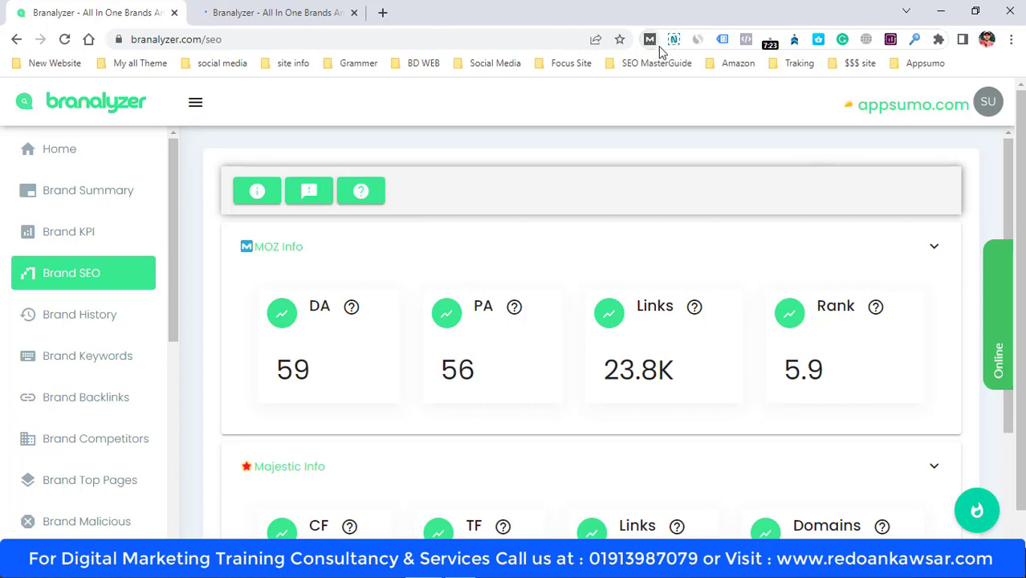
pyautogui.moveTo(516, 305)
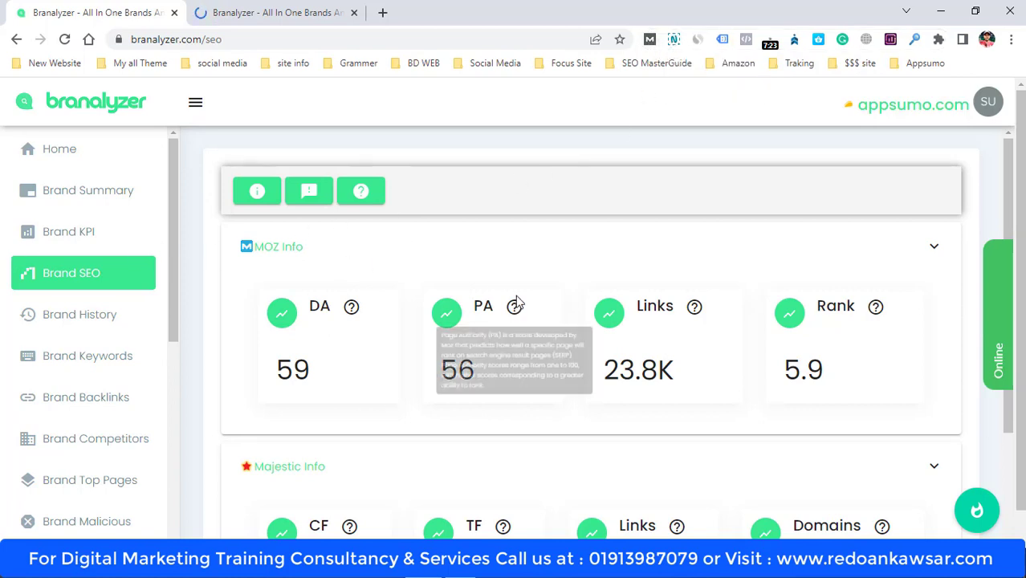
pyautogui.scroll(-1, 498, 297)
pyautogui.scroll(1, 481, 287)
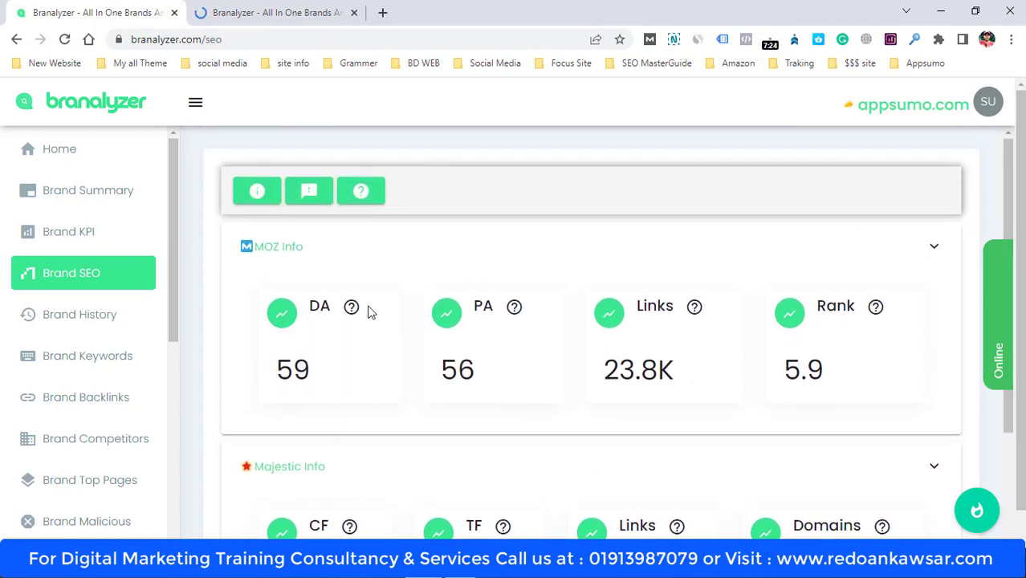
pyautogui.moveTo(354, 310)
pyautogui.moveTo(277, 371); pyautogui.dragTo(350, 376)
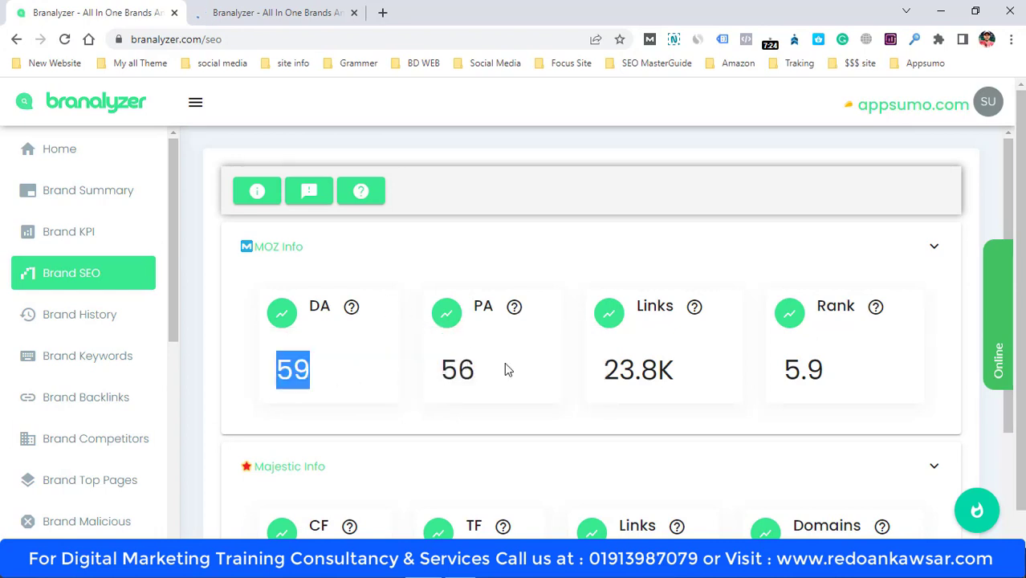
pyautogui.scroll(-1, 549, 361)
pyautogui.moveTo(704, 232)
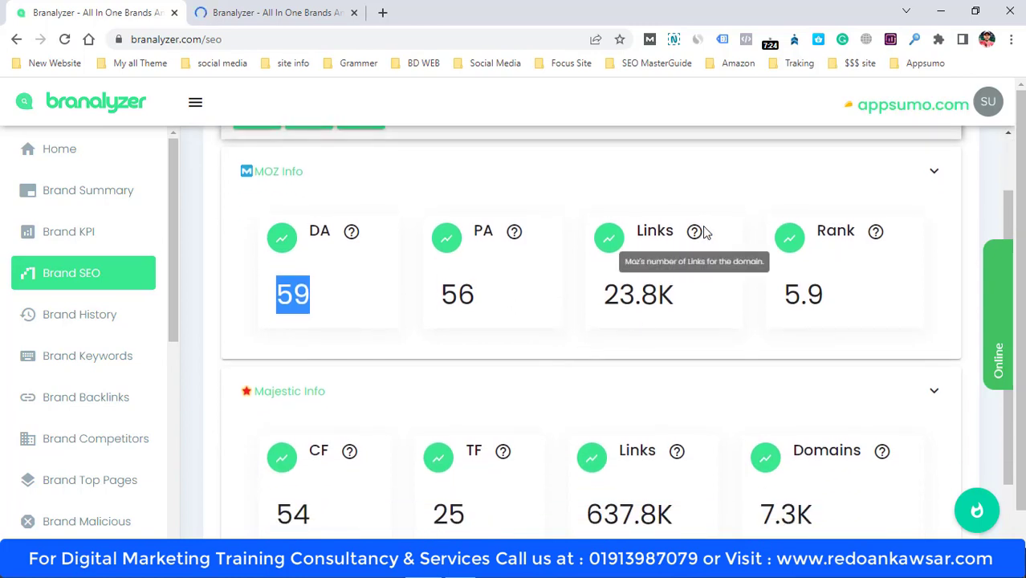
pyautogui.moveTo(604, 294); pyautogui.dragTo(723, 298)
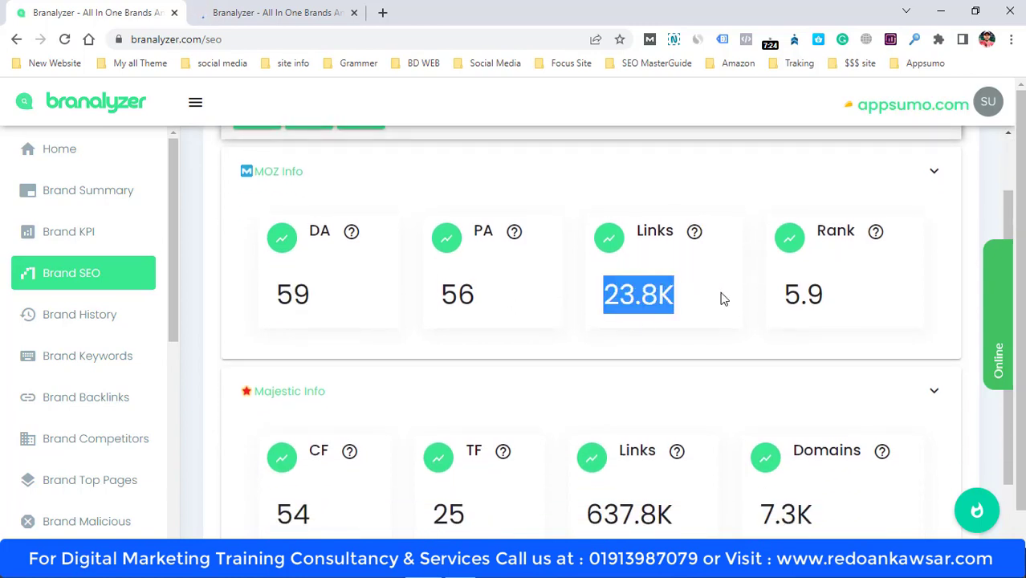
pyautogui.moveTo(784, 294); pyautogui.dragTo(843, 295)
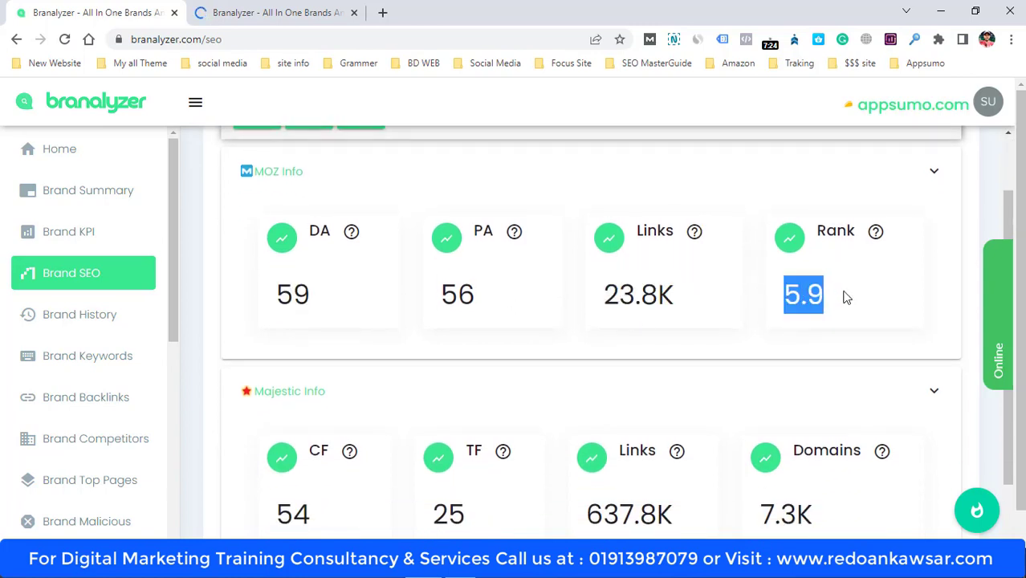
# Collapse and re-expand the Majestic Info section, and read the explanations of its CF, TF and Links metrics
pyautogui.scroll(-1, 845, 292)
pyautogui.scroll(-1, 677, 270)
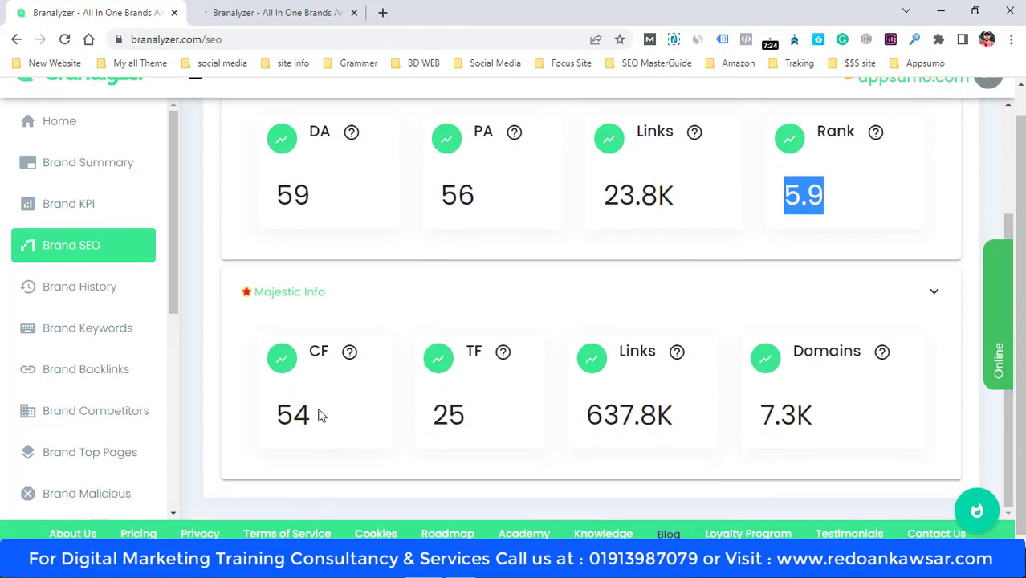
pyautogui.click(397, 298)
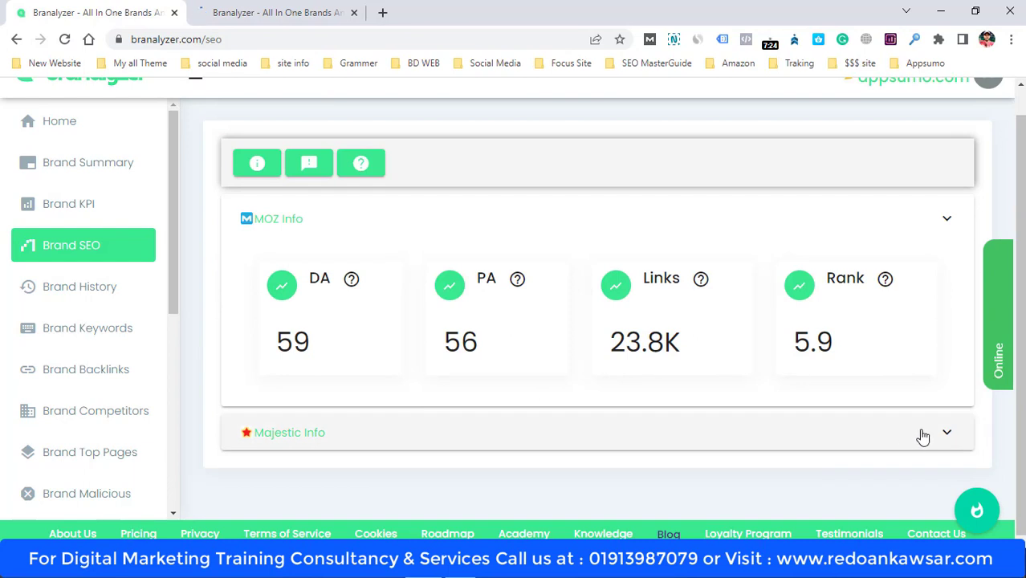
pyautogui.click(918, 434)
pyautogui.scroll(-2, 833, 379)
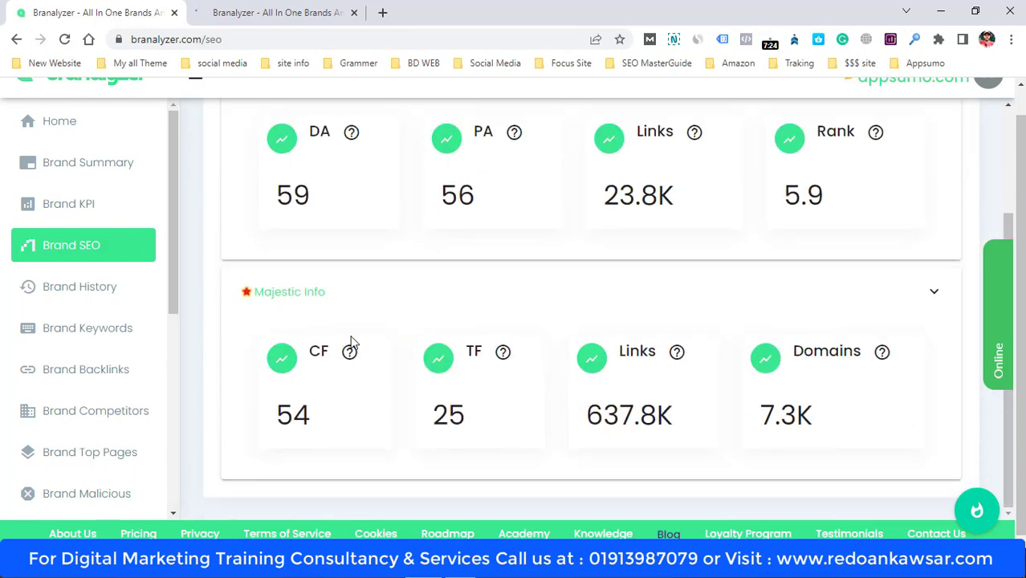
pyautogui.moveTo(347, 356)
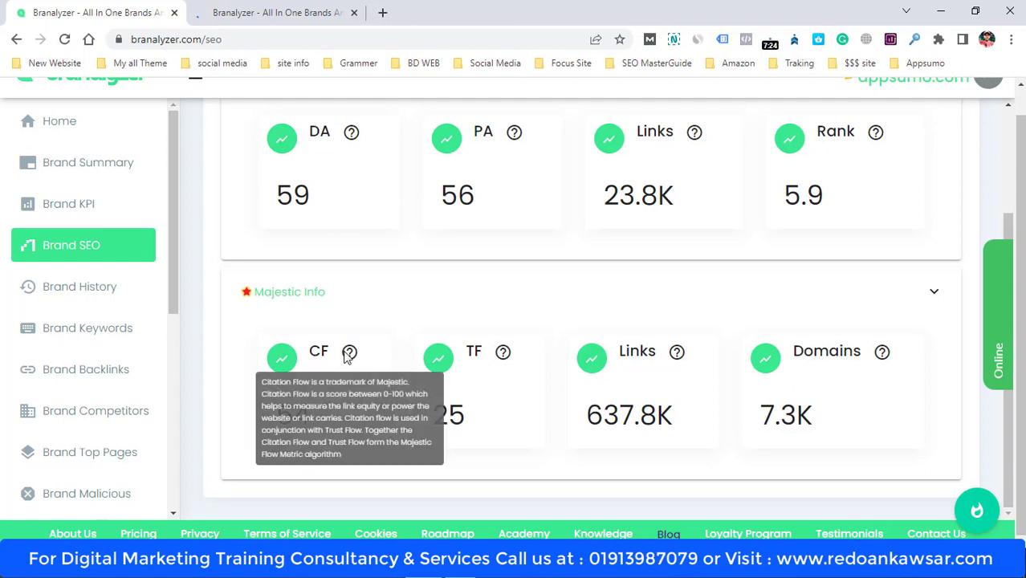
pyautogui.moveTo(504, 356)
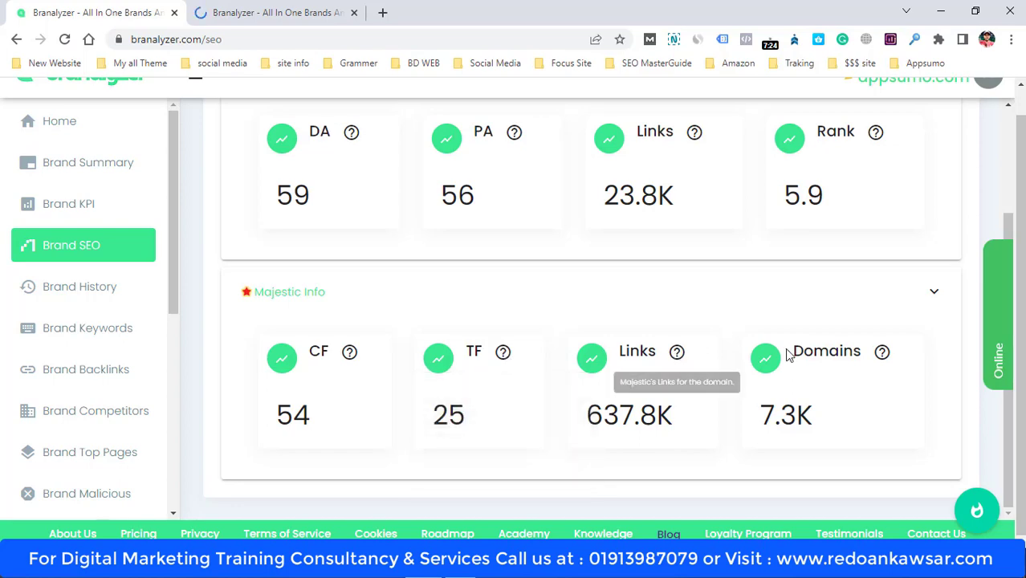
# Open the Brand History report and view the Domain History Data chart with its legend
pyautogui.scroll(2, 372, 340)
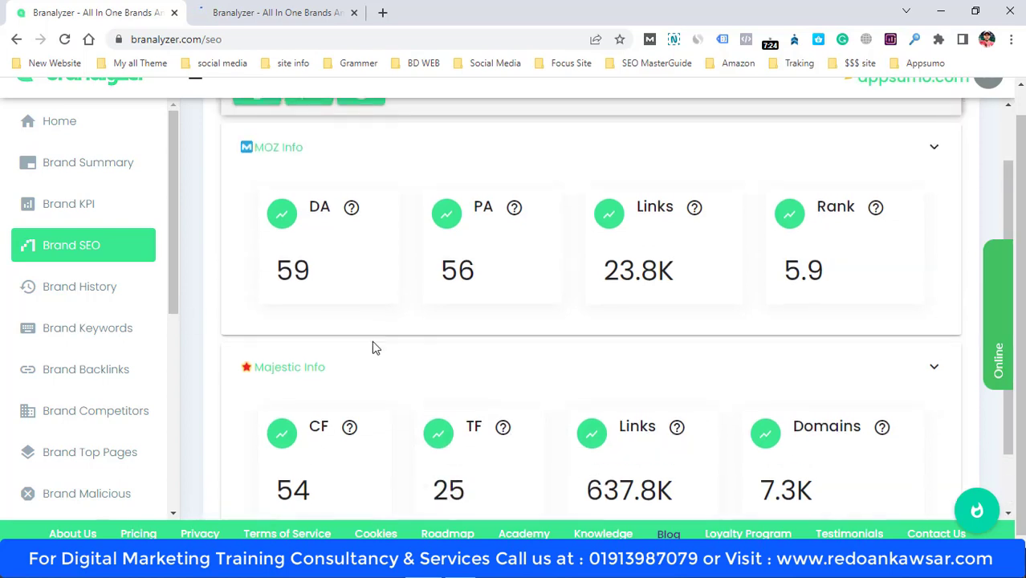
pyautogui.scroll(1, 353, 241)
pyautogui.scroll(1, 597, 410)
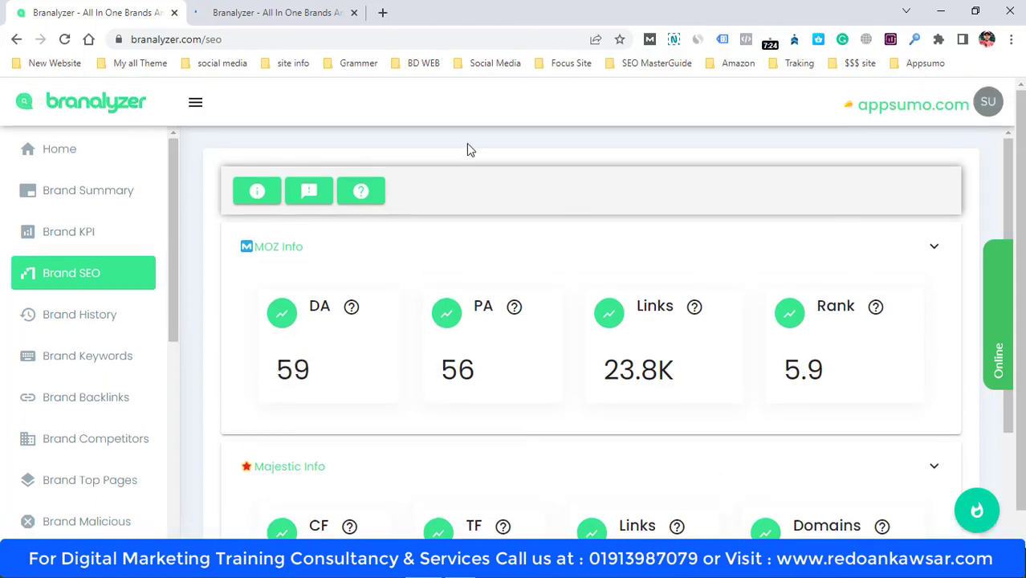
pyautogui.click(93, 317)
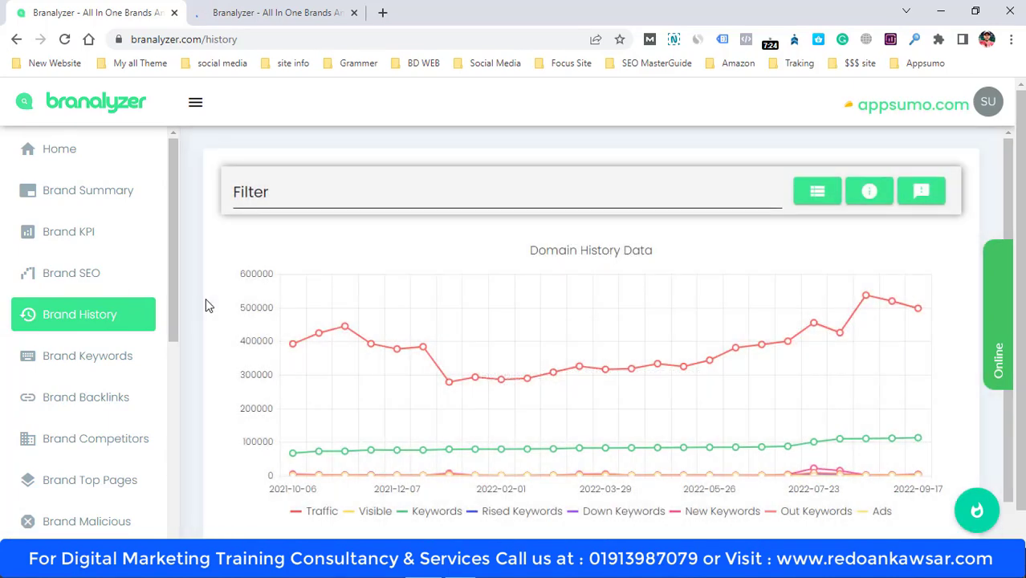
pyautogui.scroll(-1, 450, 362)
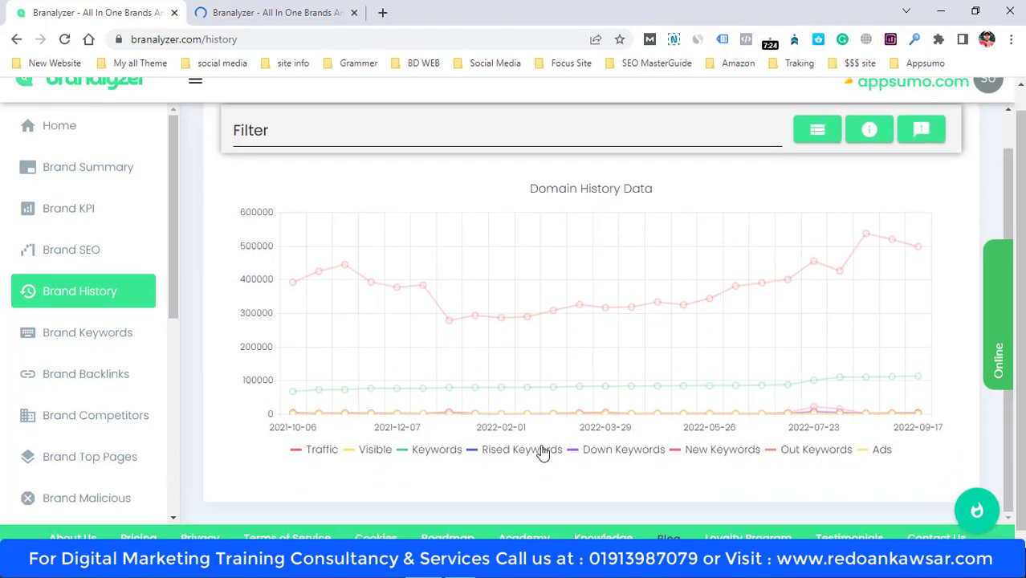
# Open the Brand Keywords report and look over the Organic Keywords table and its export option
pyautogui.click(80, 333)
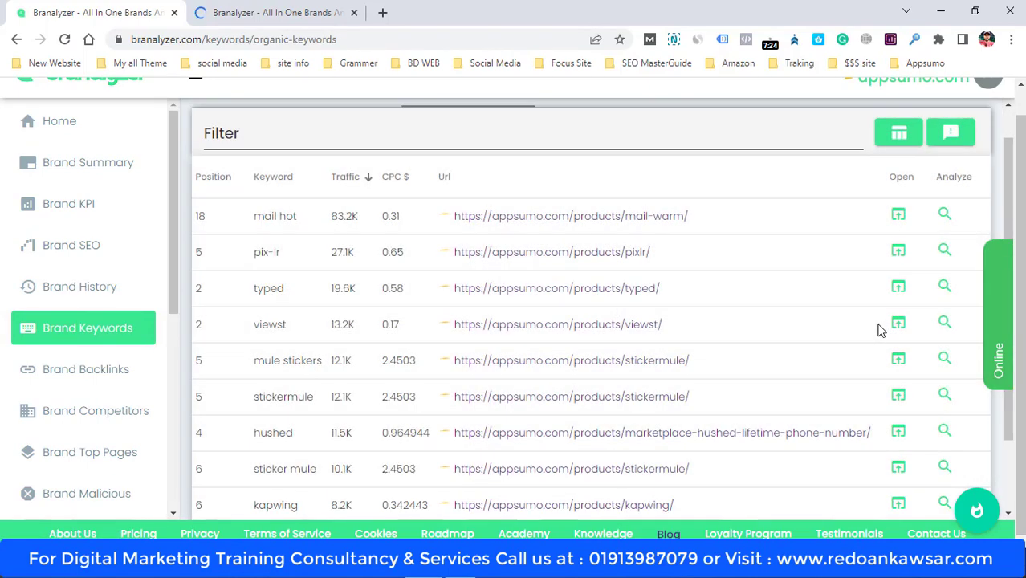
pyautogui.scroll(-1, 498, 257)
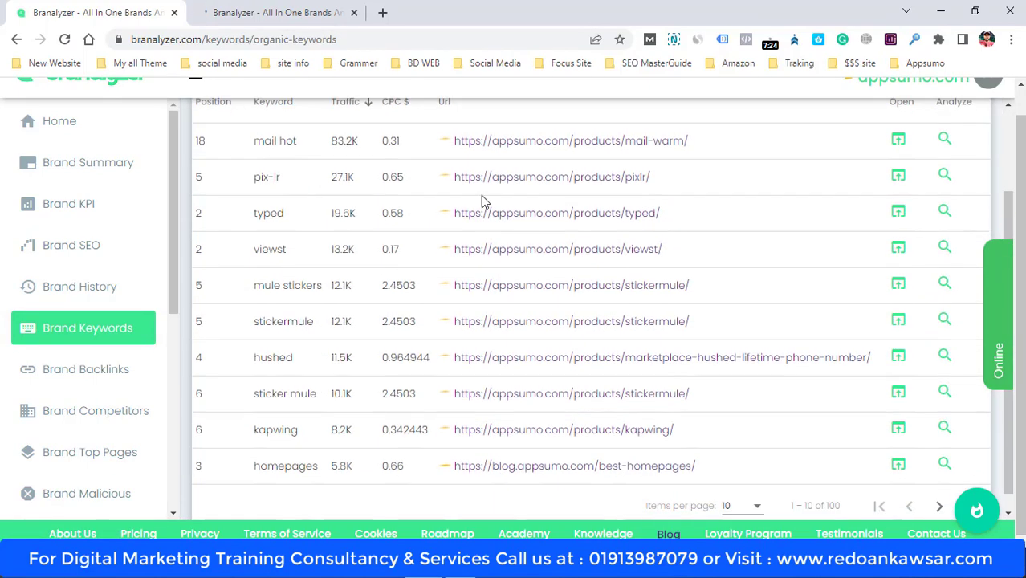
pyautogui.scroll(2, 481, 199)
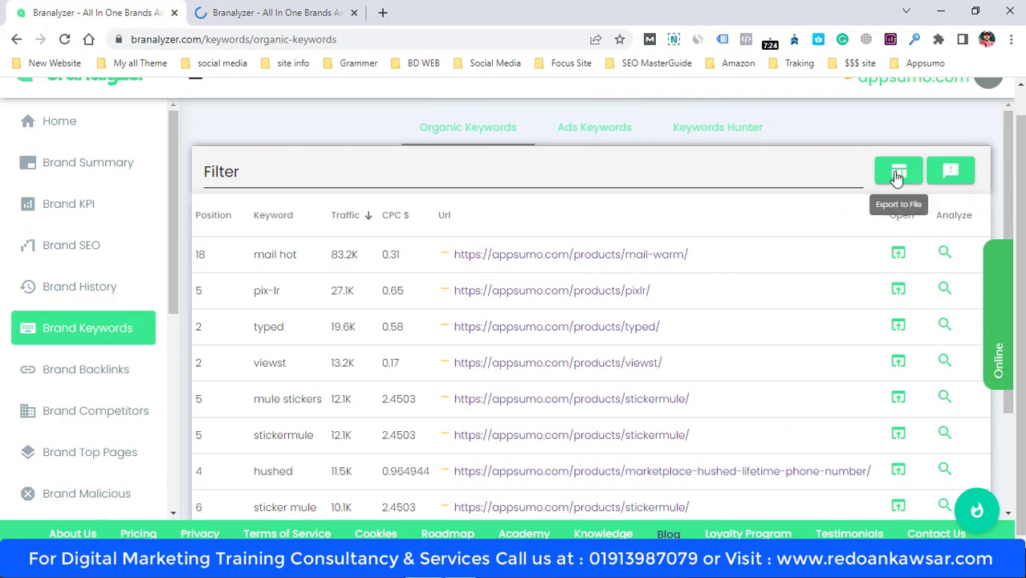
pyautogui.scroll(-2, 277, 241)
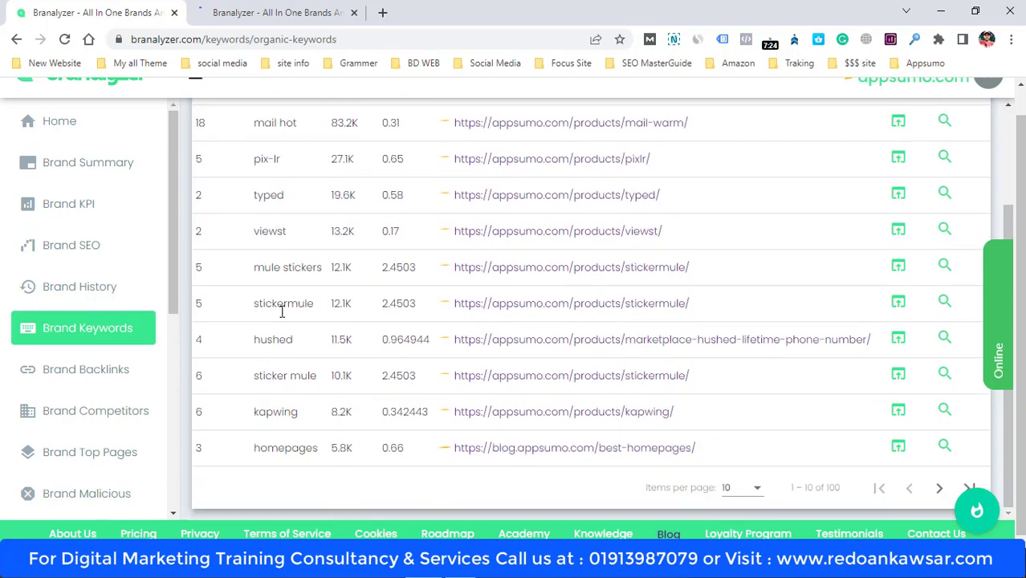
# Show 100 items per page in the Organic Keywords table and browse the keywords with their traffic, CPC and URLs
pyautogui.click(743, 487)
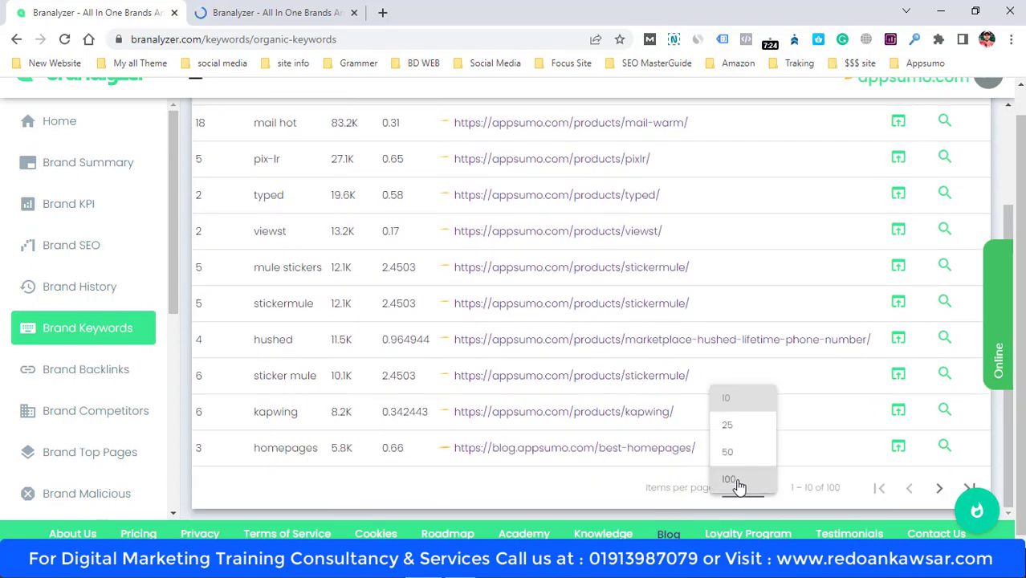
pyautogui.click(739, 482)
pyautogui.scroll(8, 438, 402)
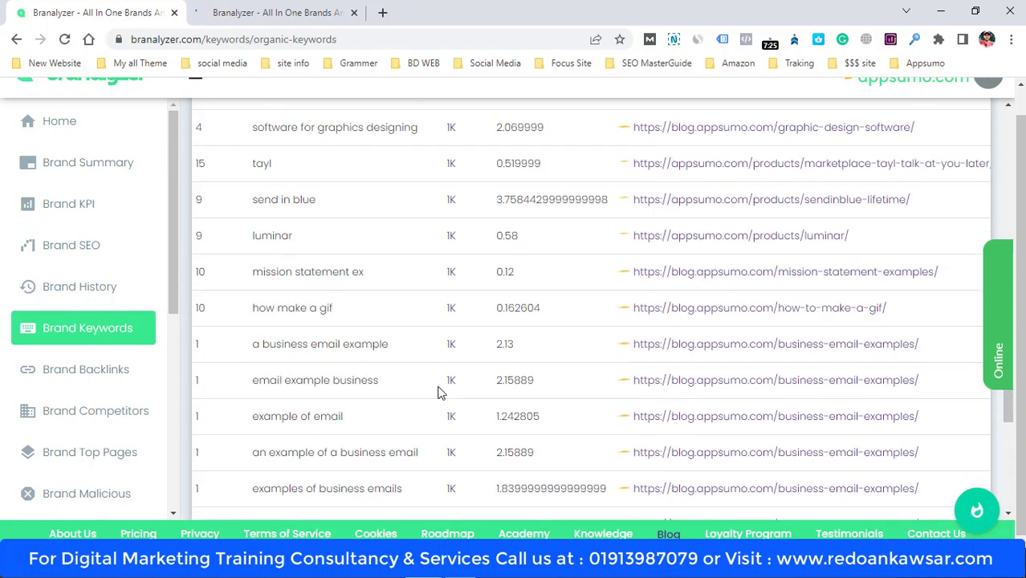
pyautogui.scroll(15, 440, 393)
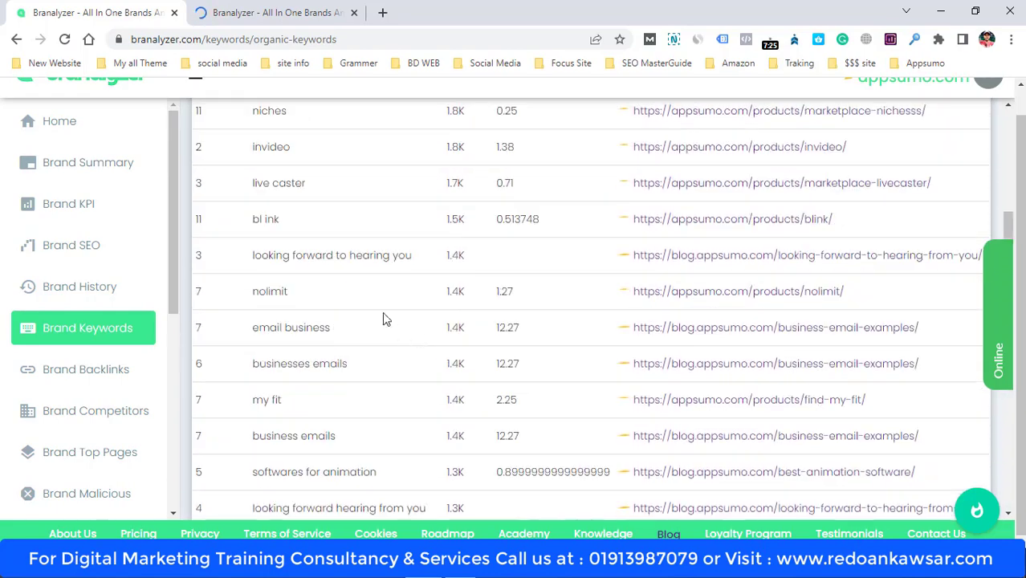
pyautogui.scroll(10, 384, 319)
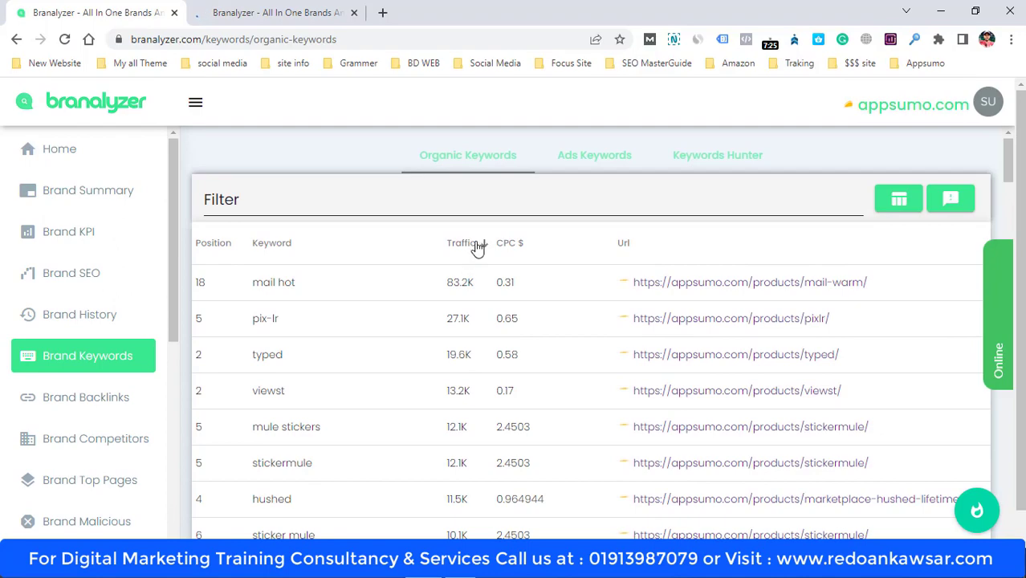
pyautogui.scroll(-4, 273, 297)
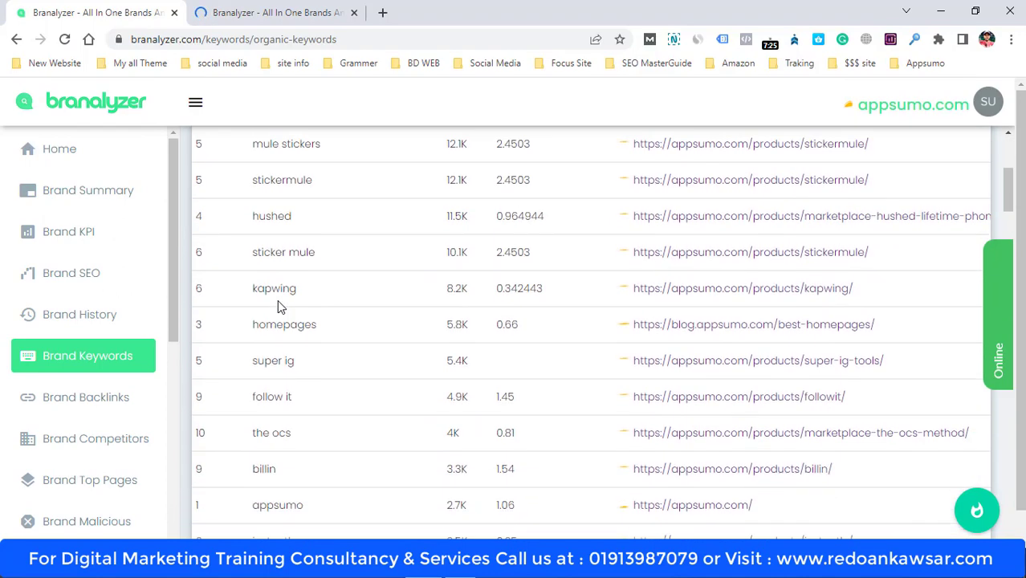
pyautogui.scroll(-2, 278, 304)
pyautogui.scroll(1, 277, 304)
pyautogui.scroll(-3, 462, 305)
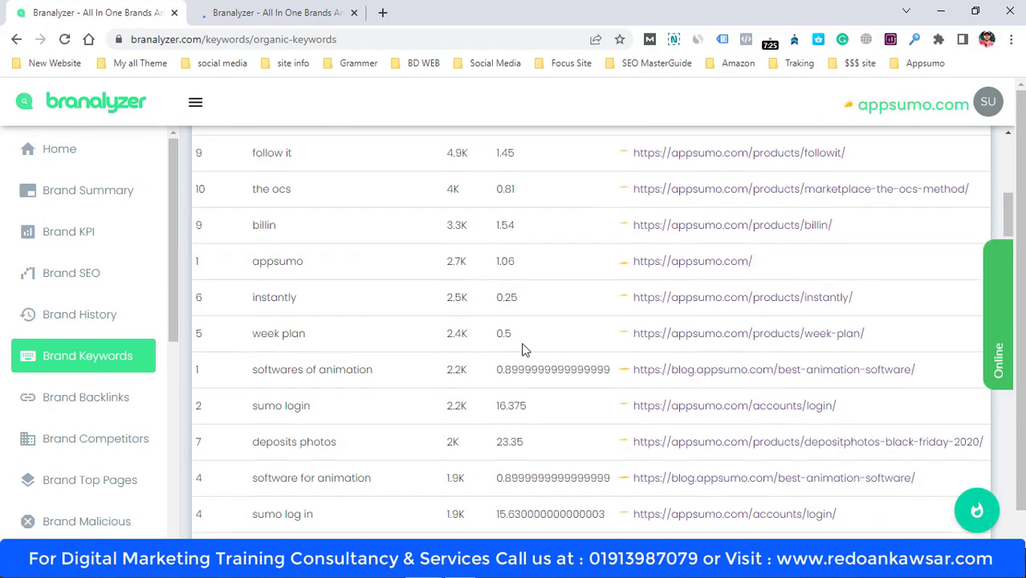
# Read through the Organic Keywords table from the highest-traffic keywords down to those around 1K traffic
pyautogui.scroll(-4, 524, 350)
pyautogui.scroll(7, 570, 431)
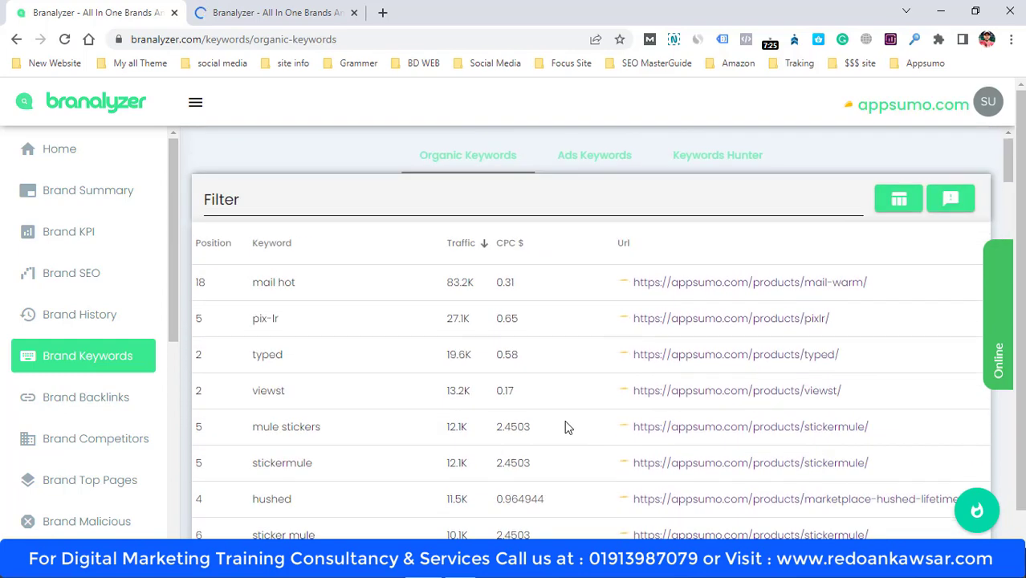
pyautogui.scroll(-4, 526, 363)
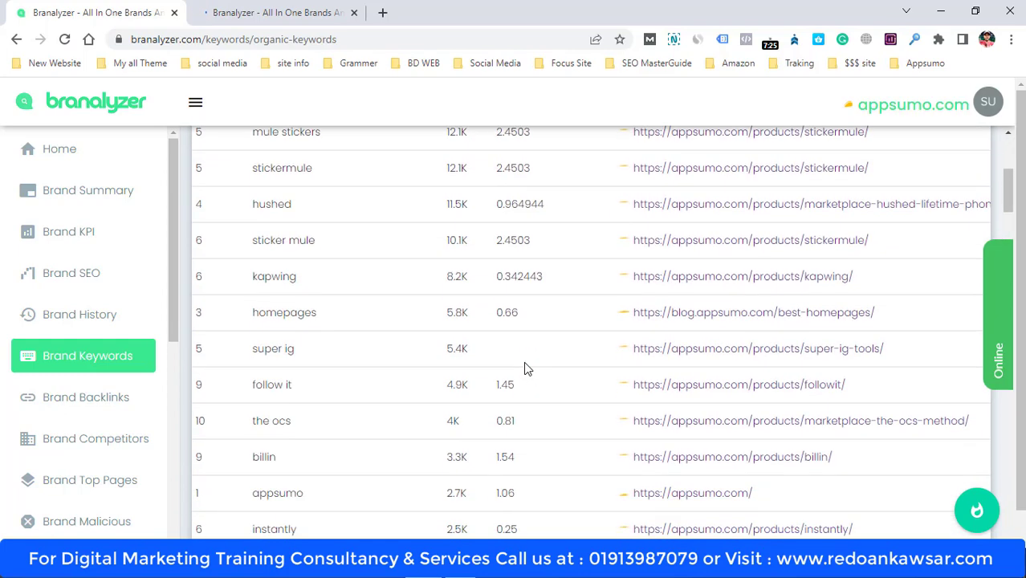
pyautogui.scroll(-1, 524, 368)
pyautogui.scroll(5, 526, 410)
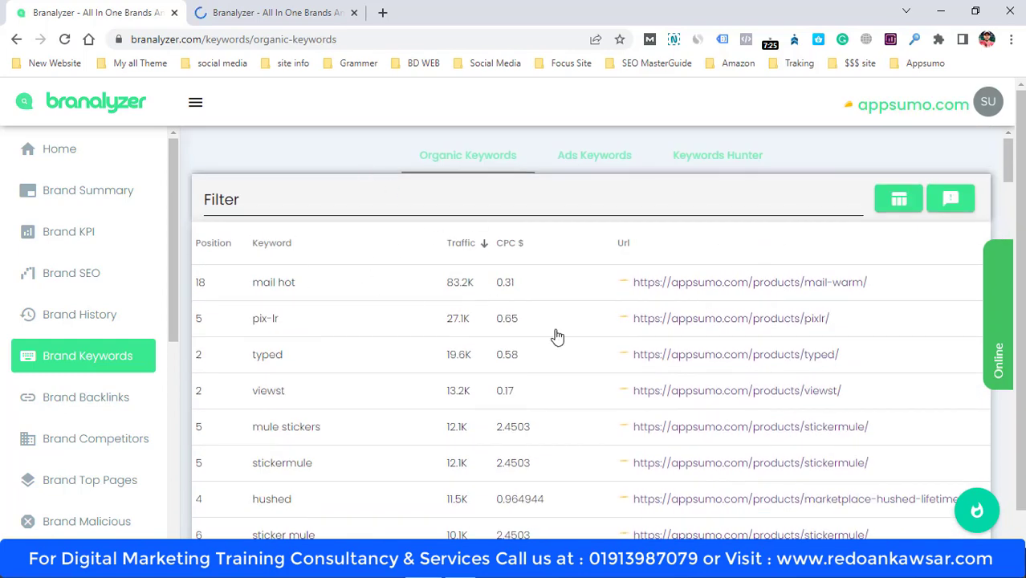
pyautogui.scroll(-12, 318, 319)
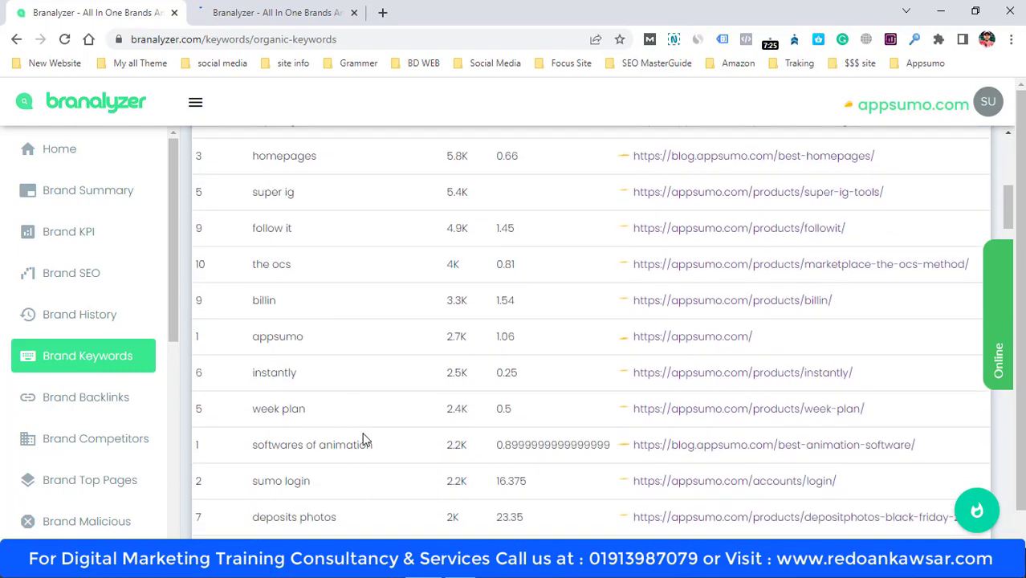
pyautogui.scroll(-10, 455, 171)
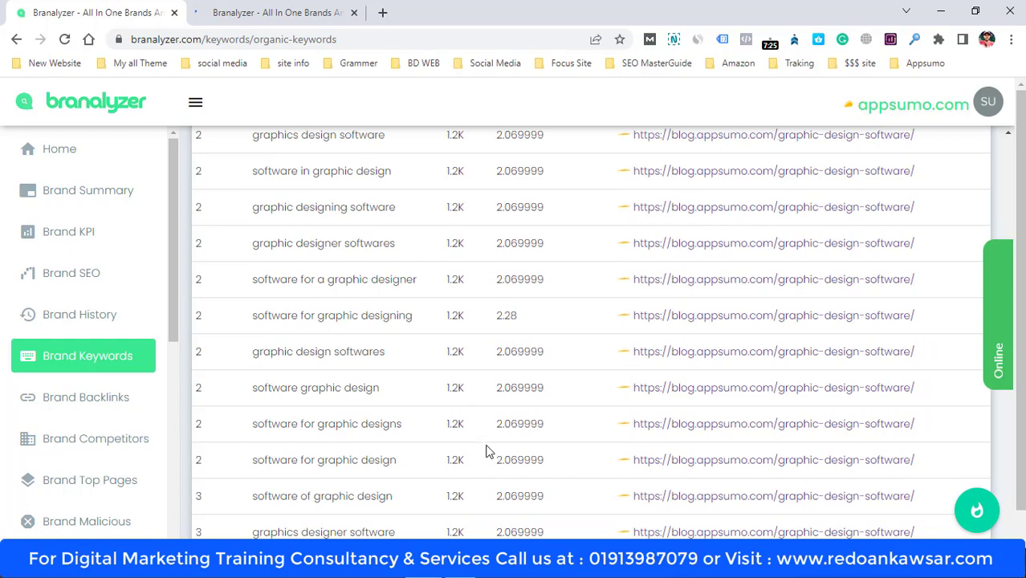
pyautogui.scroll(-3, 499, 271)
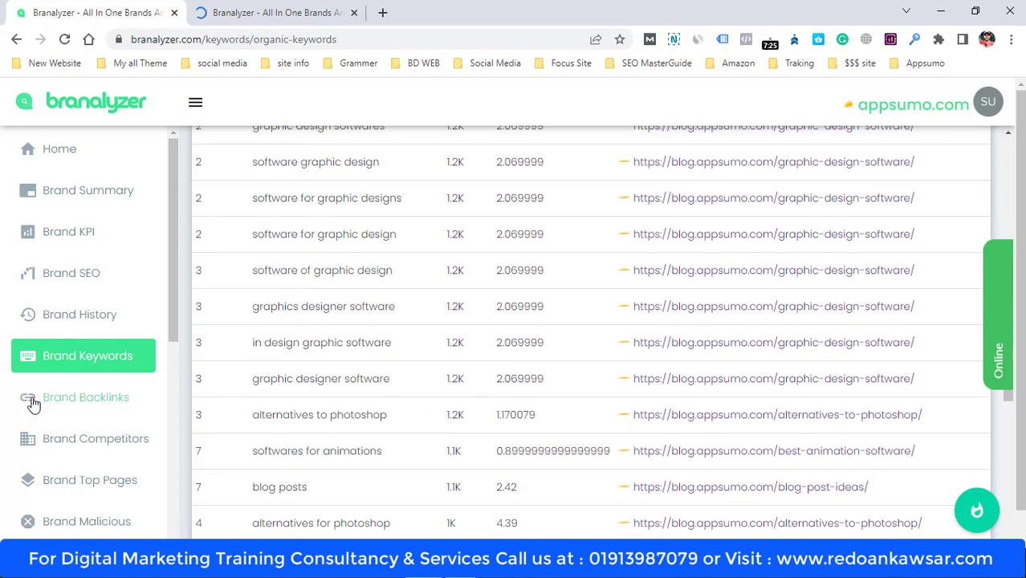
# Open the Brand Backlinks report and examine Total Cost, Total Domains and Paid Domains in its Domain Backlinks Info section
pyautogui.click(32, 404)
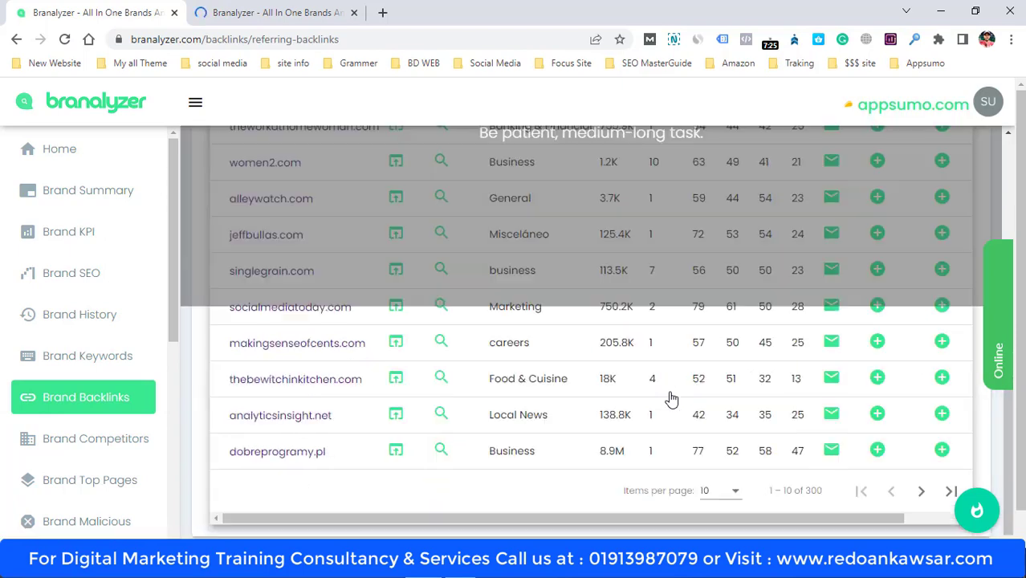
pyautogui.scroll(3, 538, 357)
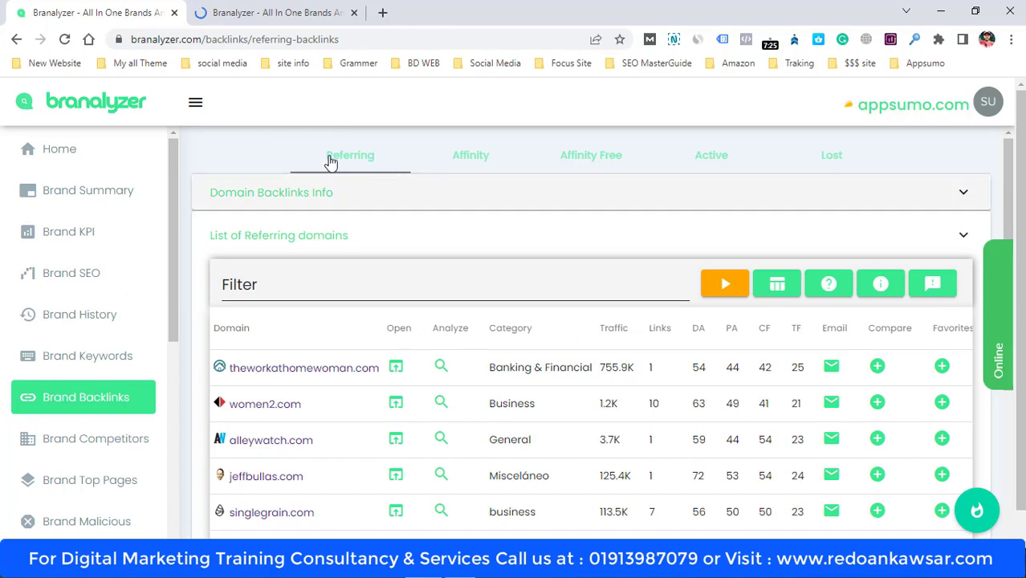
pyautogui.click(946, 199)
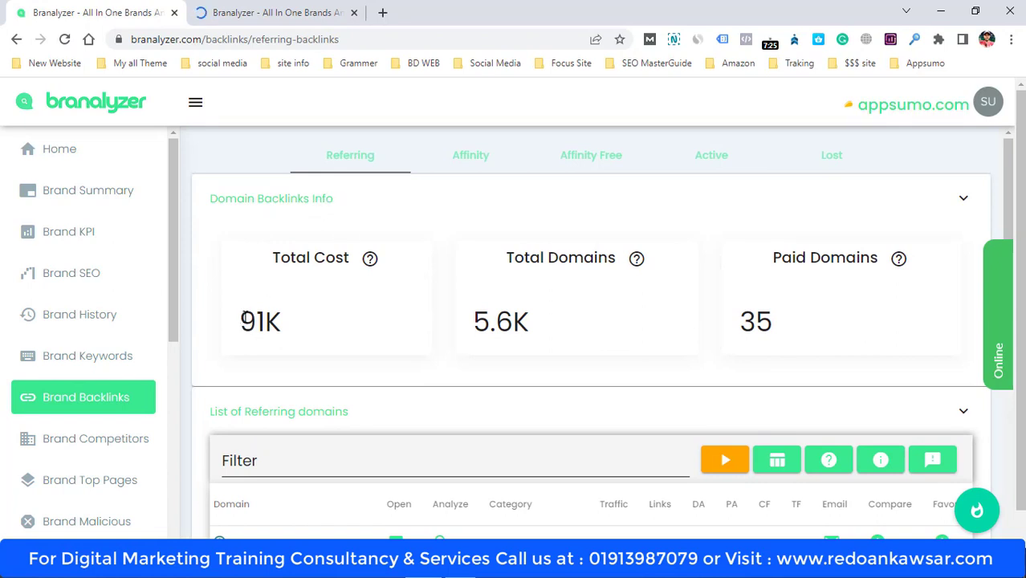
pyautogui.doubleClick(245, 320)
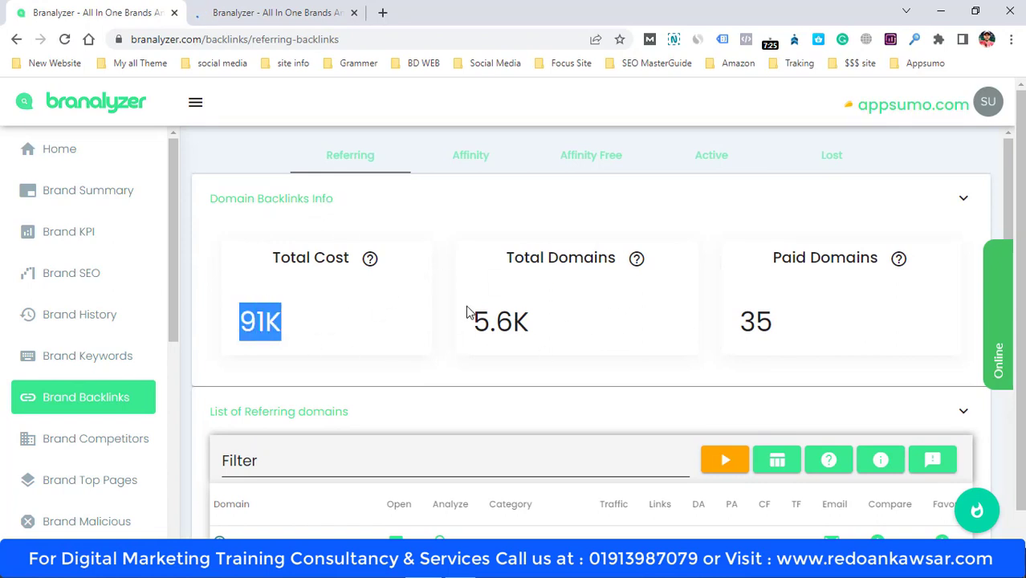
pyautogui.moveTo(471, 320); pyautogui.dragTo(549, 322)
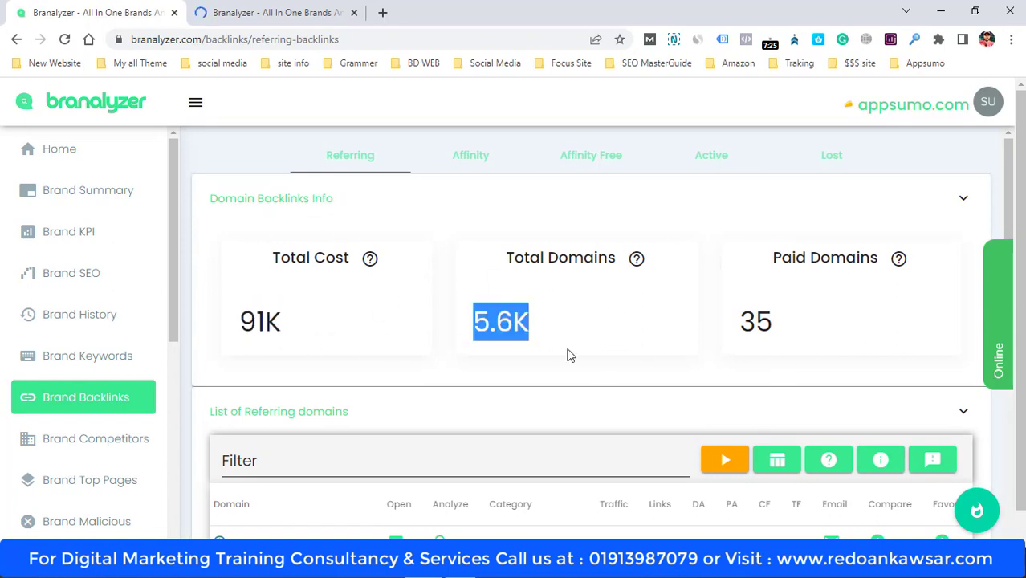
pyautogui.moveTo(784, 324); pyautogui.dragTo(738, 323)
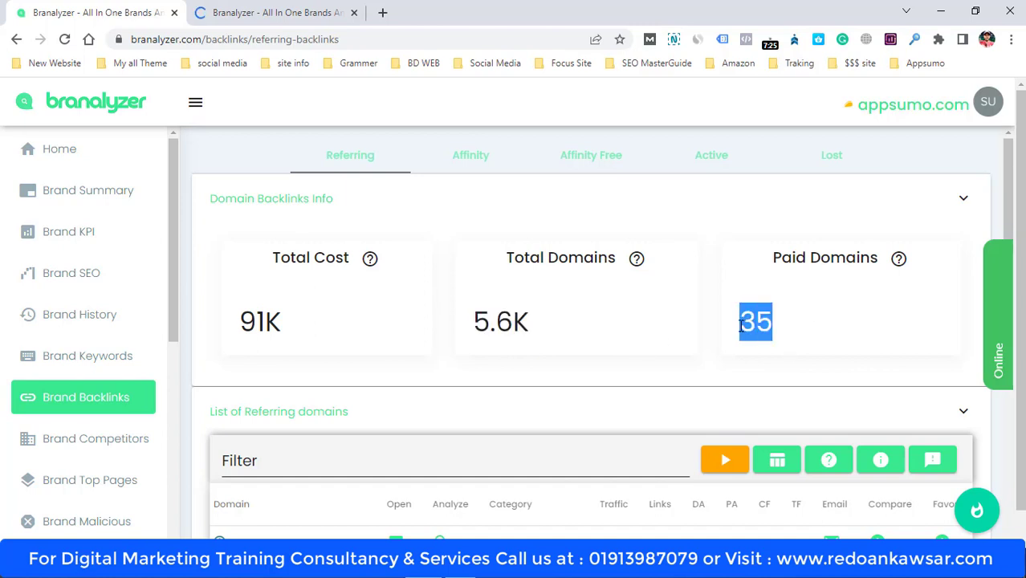
# Collapse Domain Backlinks Info and look over the List of Referring domains with its filter and metric columns
pyautogui.click(964, 200)
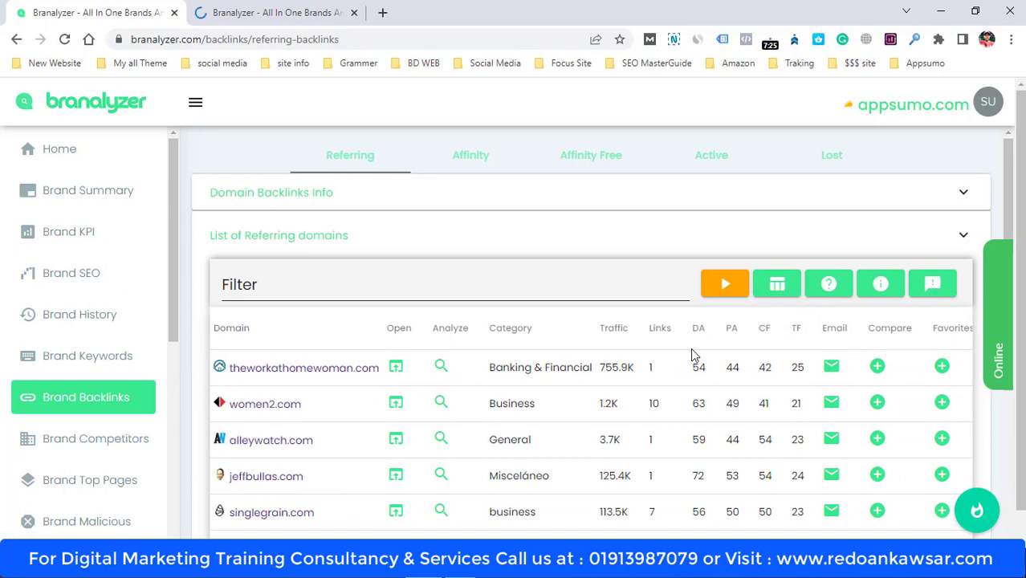
pyautogui.scroll(-3, 354, 418)
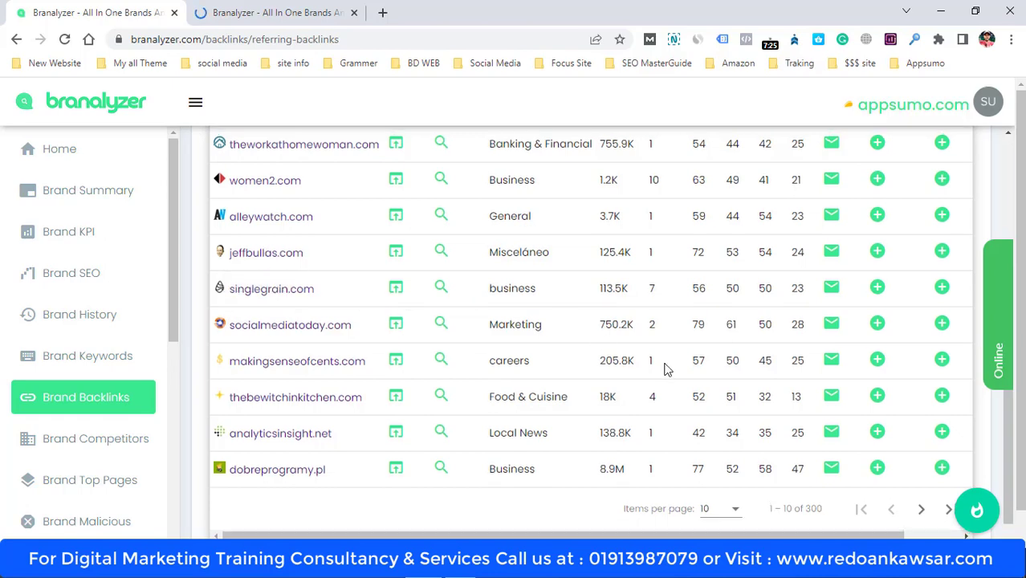
pyautogui.scroll(3, 664, 365)
pyautogui.rightClick(663, 372)
pyautogui.click(538, 275)
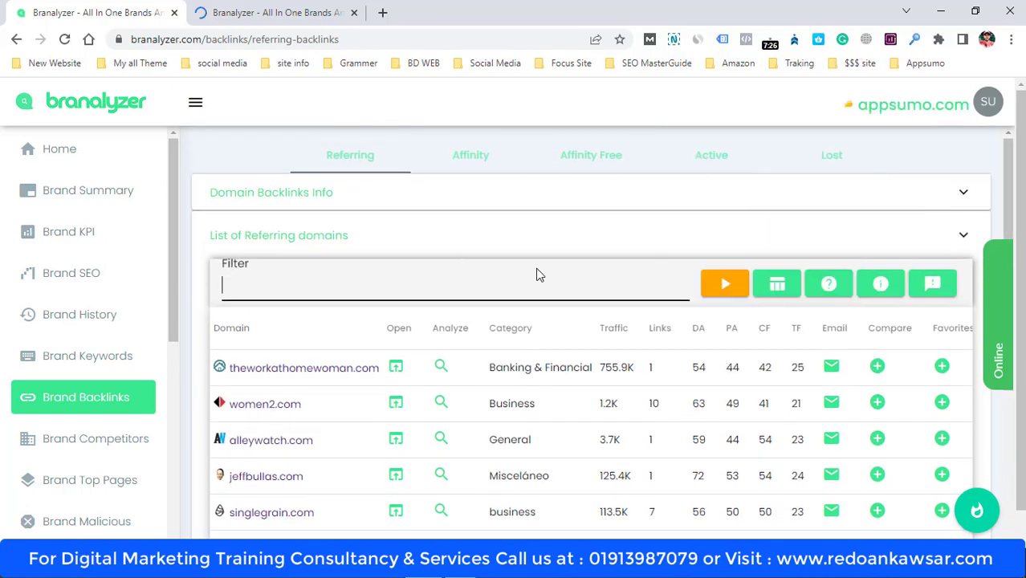
pyautogui.click(444, 248)
pyautogui.click(450, 239)
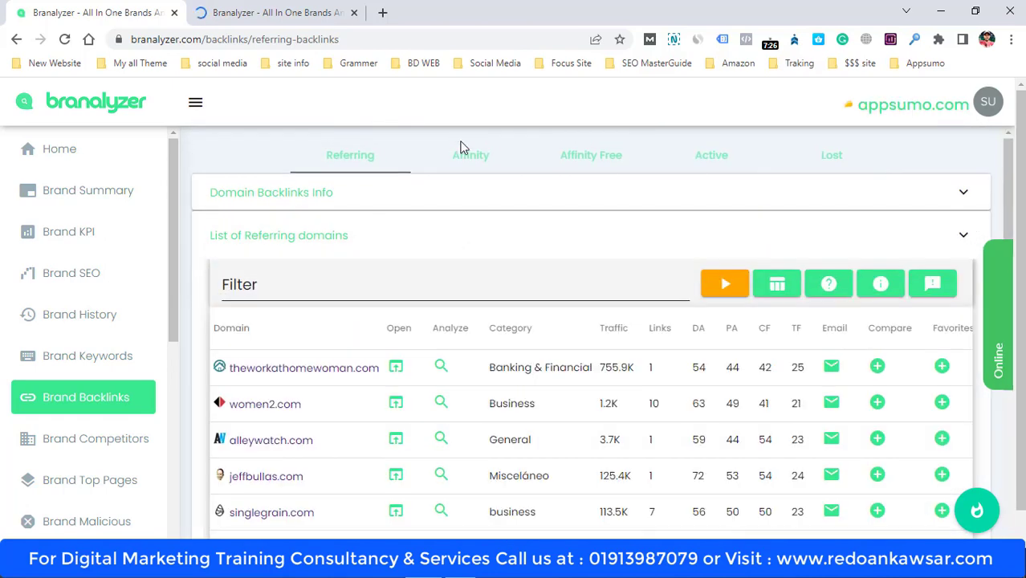
# Open the Affinity list of the Brand Backlinks report
pyautogui.click(470, 158)
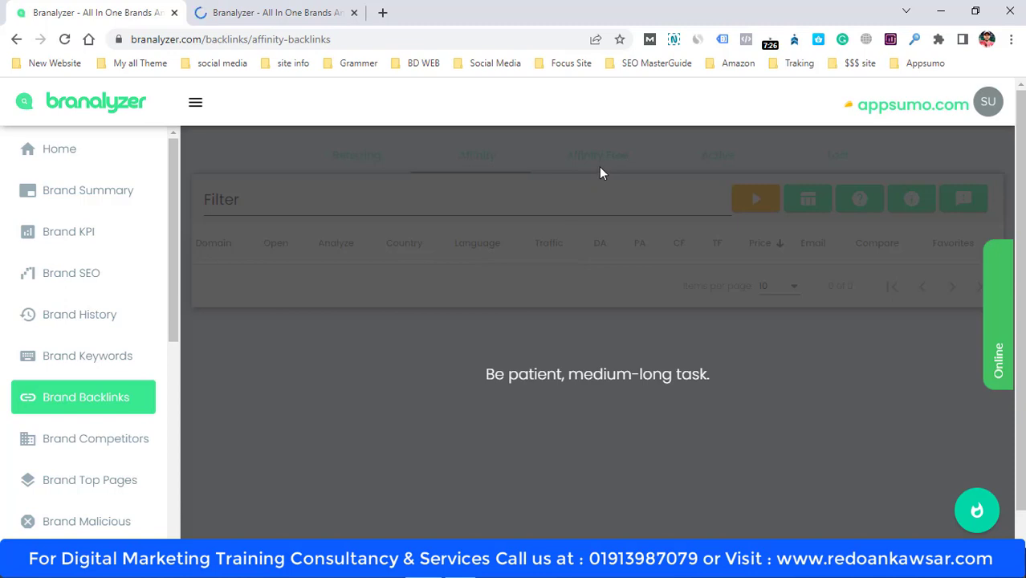
pyautogui.scroll(-1, 363, 337)
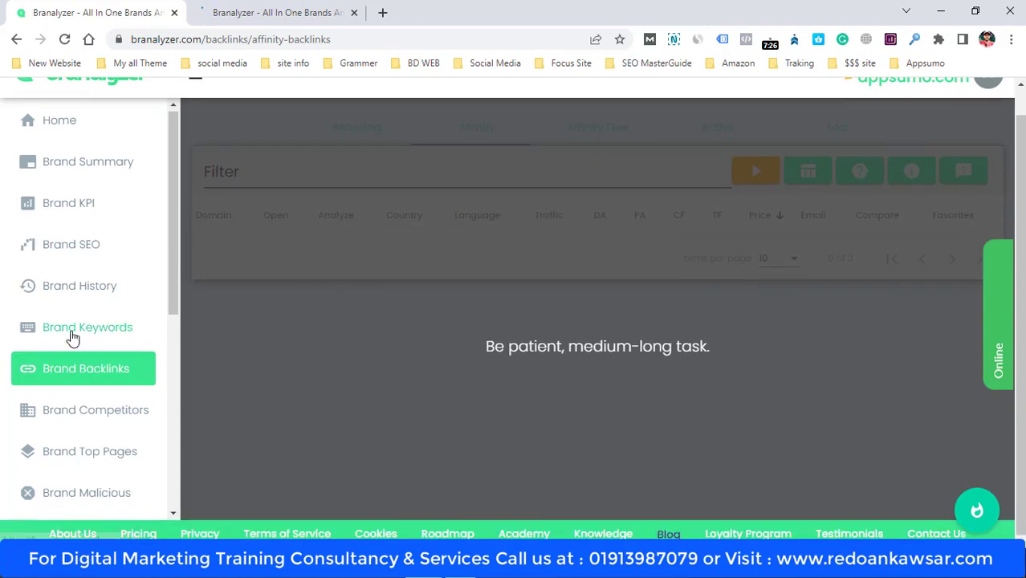
# Open the Brand Competitors report and look over the competing domains with their keywords, traffic and ads
pyautogui.scroll(-2, 80, 322)
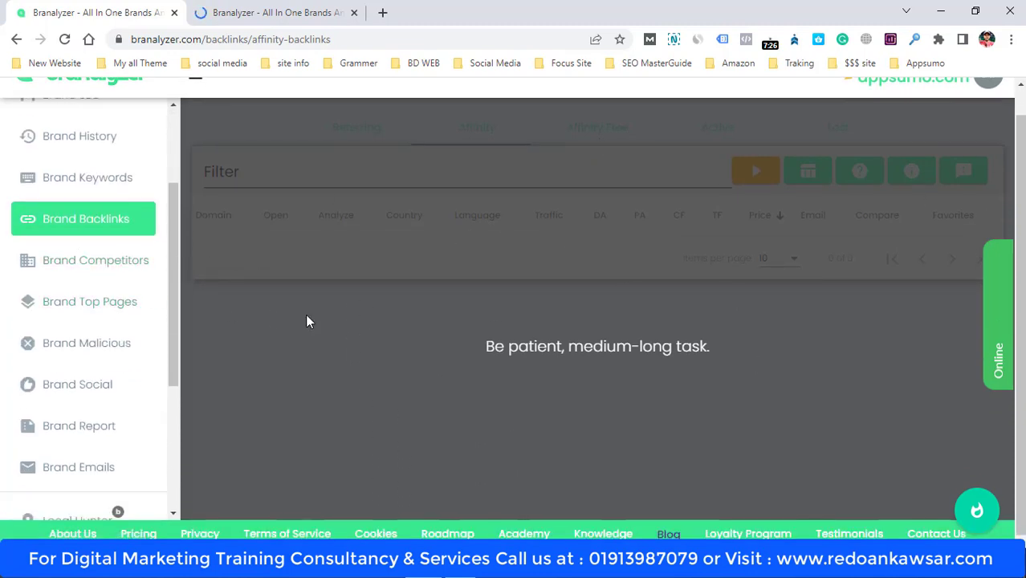
pyautogui.click(74, 263)
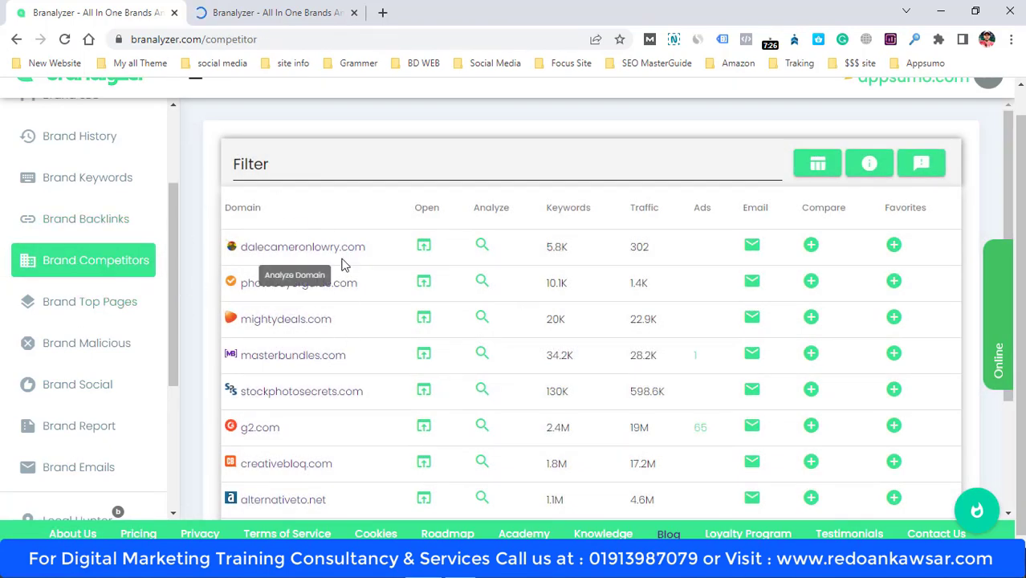
pyautogui.scroll(-1, 368, 306)
pyautogui.scroll(-2, 368, 306)
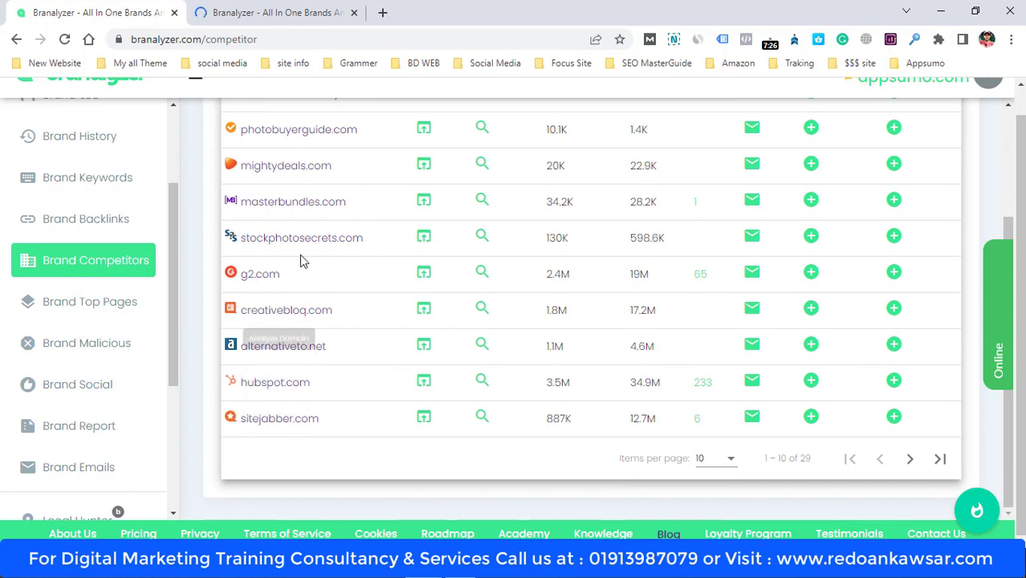
# Show 100 items per page in the competitors table and browse the full list of domains
pyautogui.click(722, 459)
pyautogui.click(717, 450)
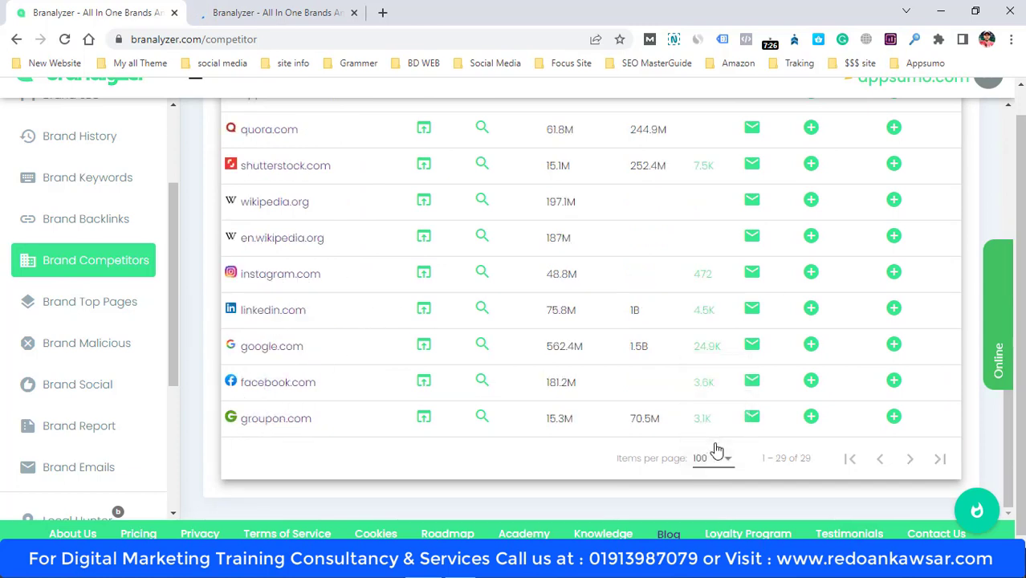
pyautogui.scroll(5, 325, 412)
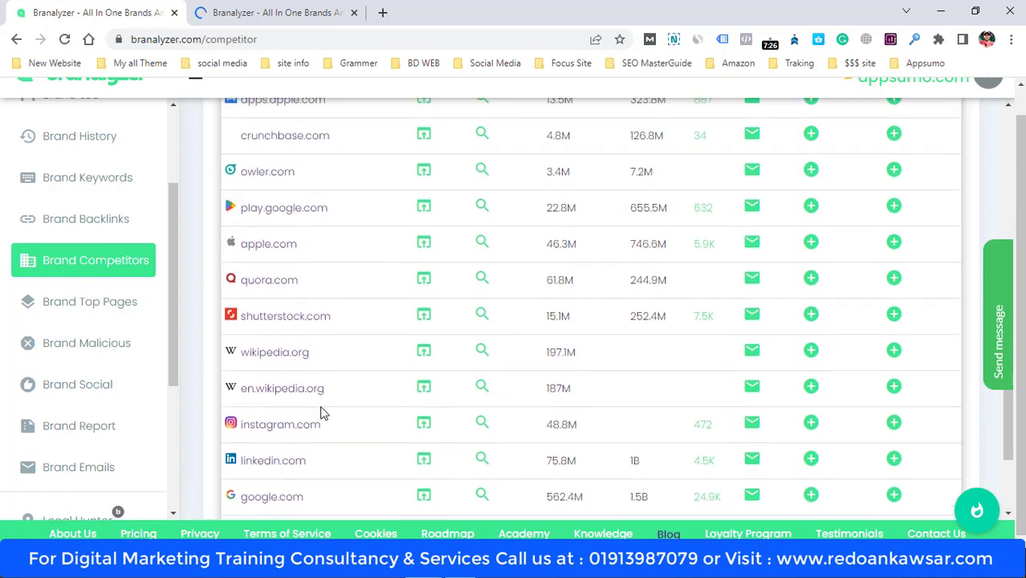
pyautogui.scroll(5, 318, 410)
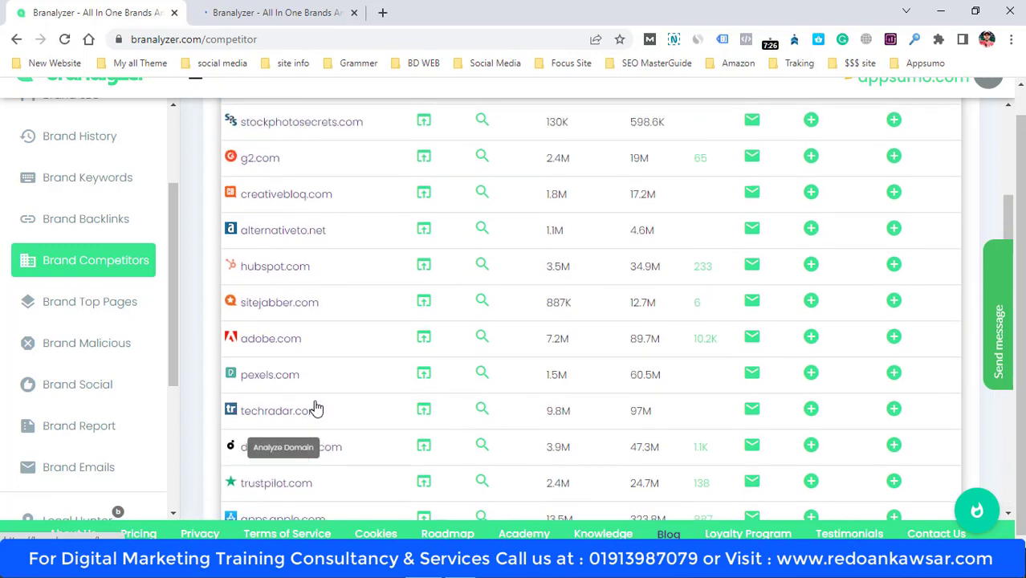
pyautogui.scroll(2, 300, 366)
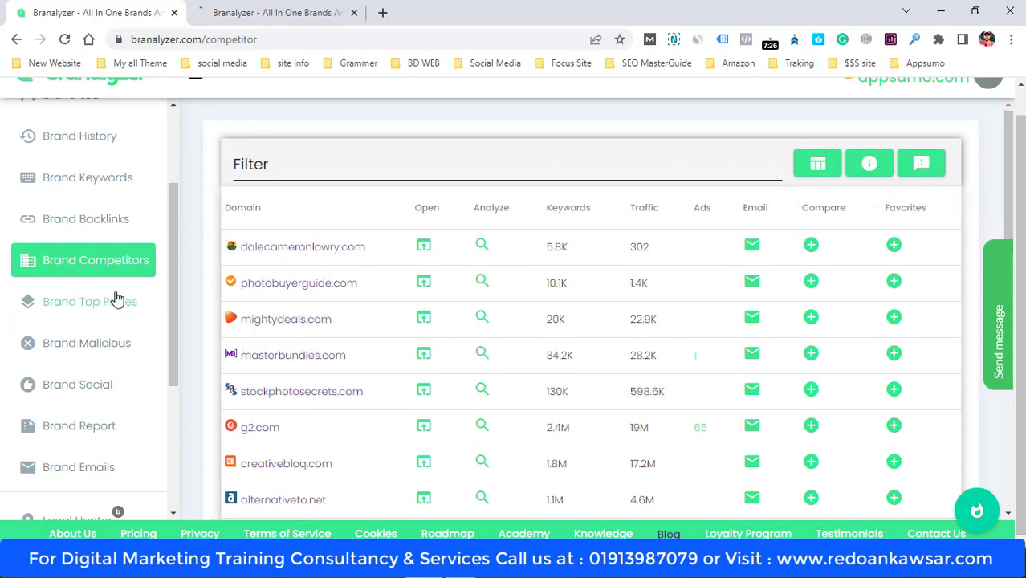
# Open the Brand Top Pages report and examine the keyword count of the business-email-examples page
pyautogui.click(101, 313)
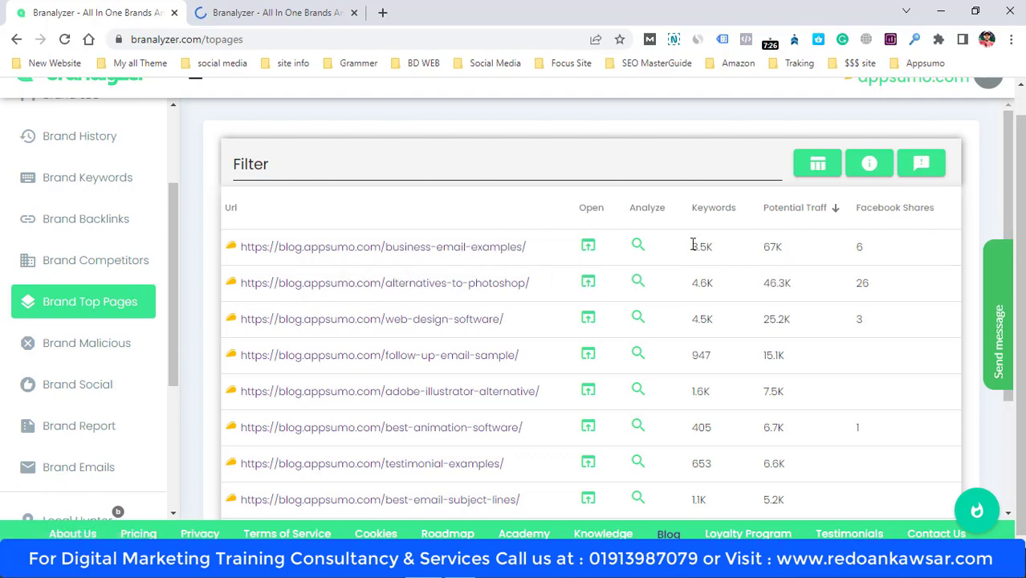
pyautogui.moveTo(707, 249); pyautogui.dragTo(717, 254)
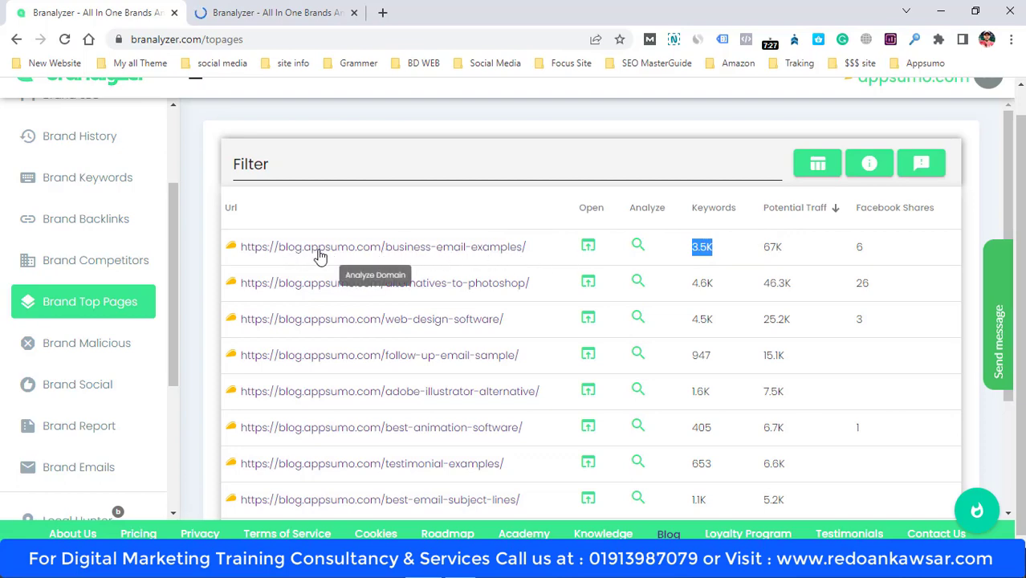
pyautogui.click(518, 261)
# Search Google for the "business-email-examples" part of the first top page's URL
pyautogui.moveTo(515, 257); pyautogui.dragTo(386, 251)
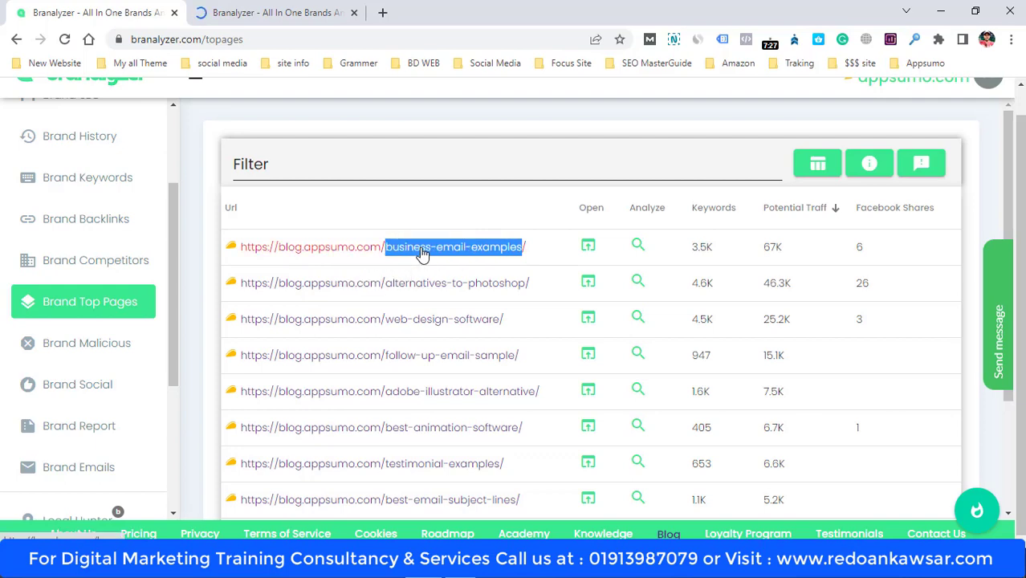
pyautogui.rightClick(424, 257)
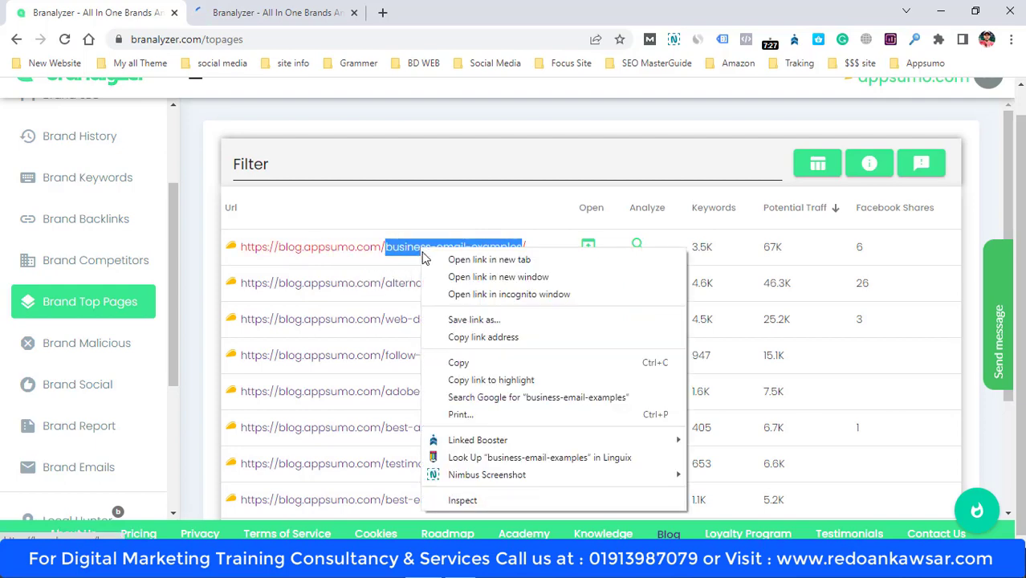
pyautogui.click(595, 399)
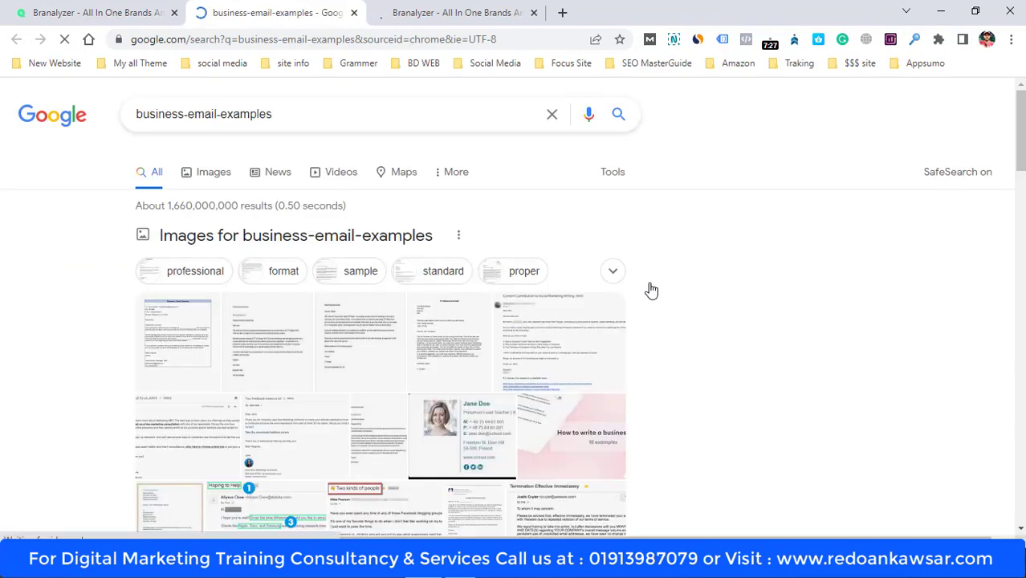
# Change the Google query to the suggestion "business email example names", and shorten it to "business email example"
pyautogui.doubleClick(190, 113)
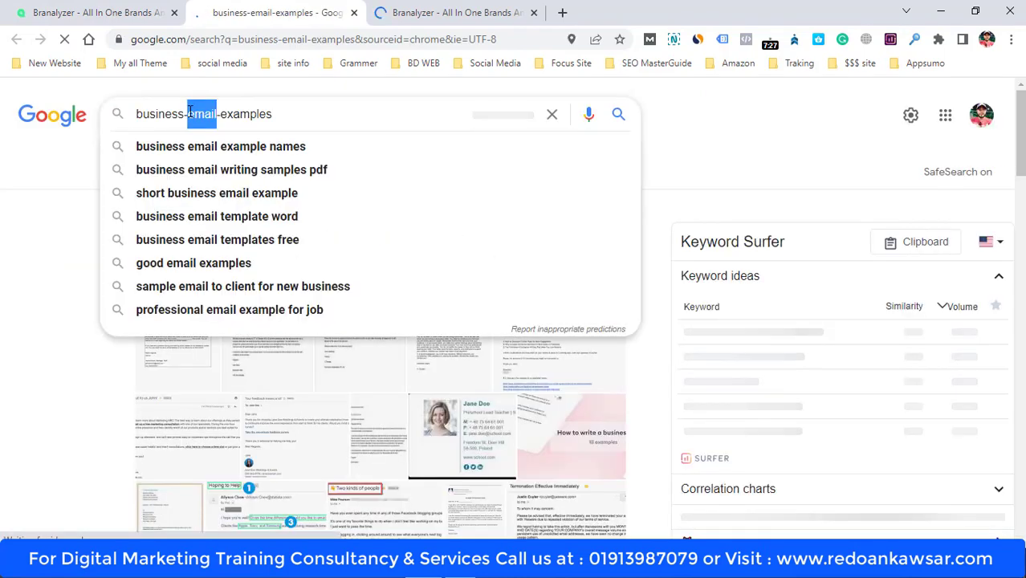
pyautogui.click(190, 113)
pyautogui.click(265, 147)
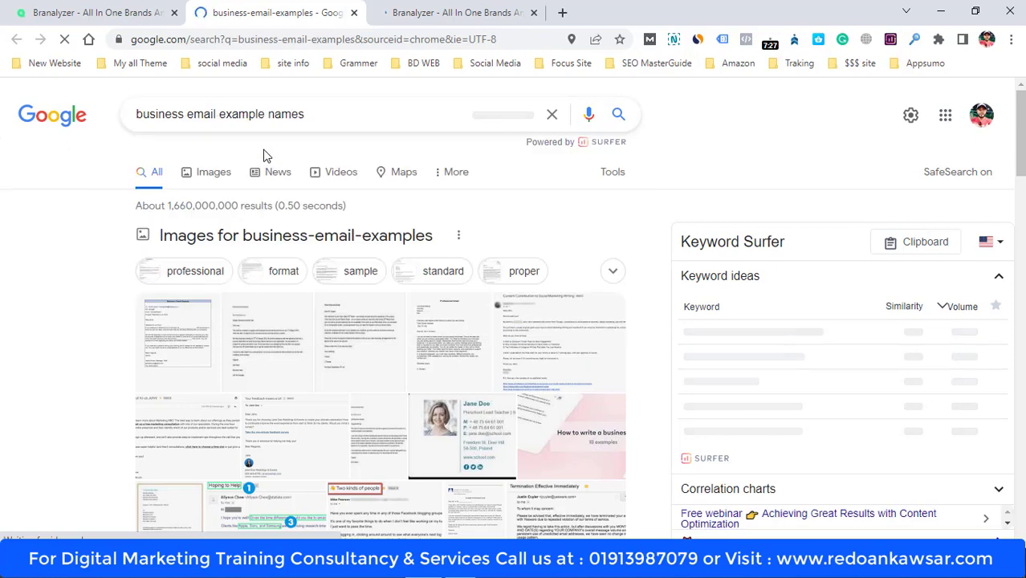
pyautogui.moveTo(268, 113); pyautogui.dragTo(345, 113)
pyautogui.press('BackSpace')
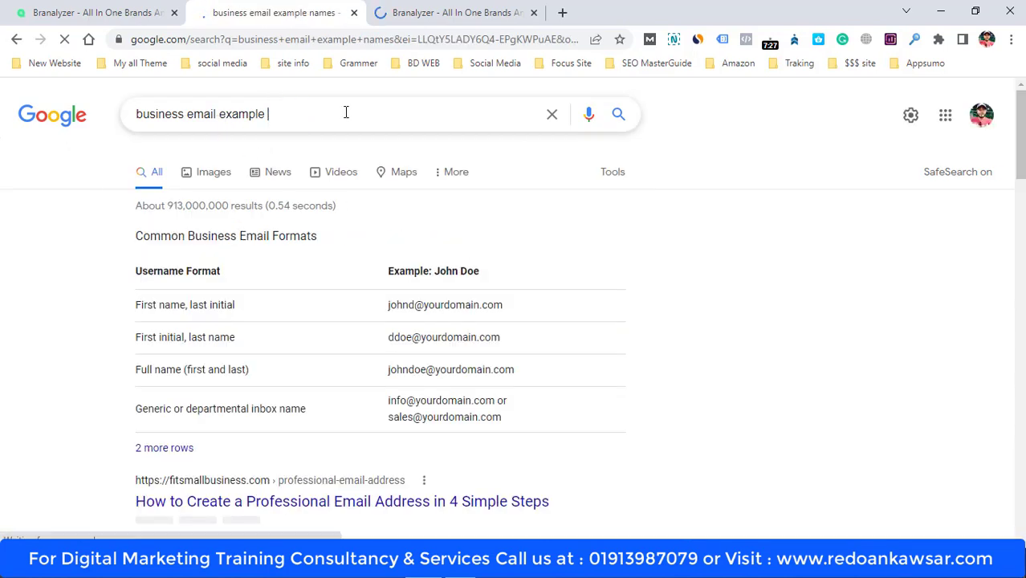
# Check the URL in the Brand Top Pages report and find the blog.appsumo.com page in the Google results
pyautogui.hotkey('ctrl', '1')
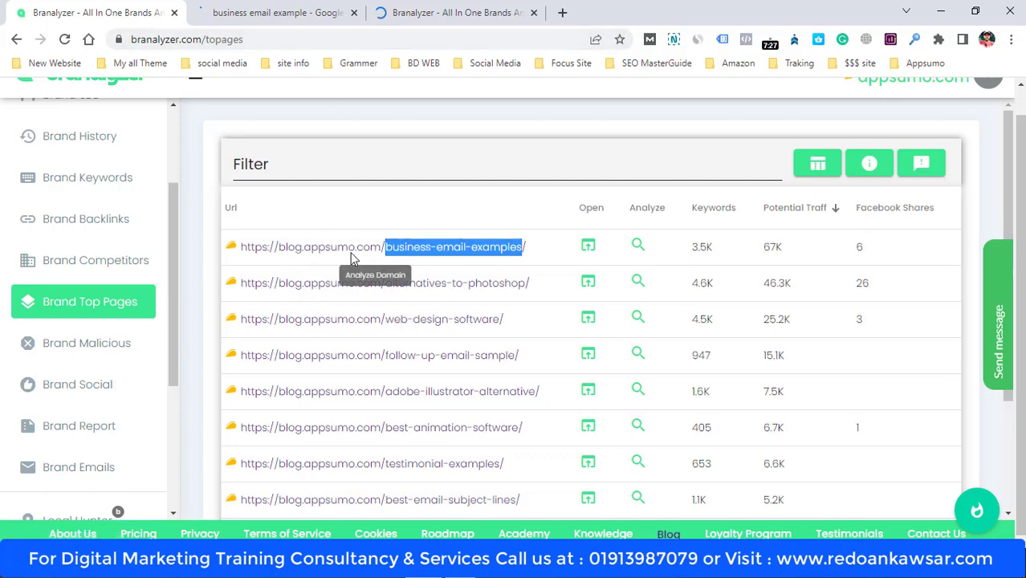
pyautogui.click(263, 12)
pyautogui.scroll(-10, 316, 309)
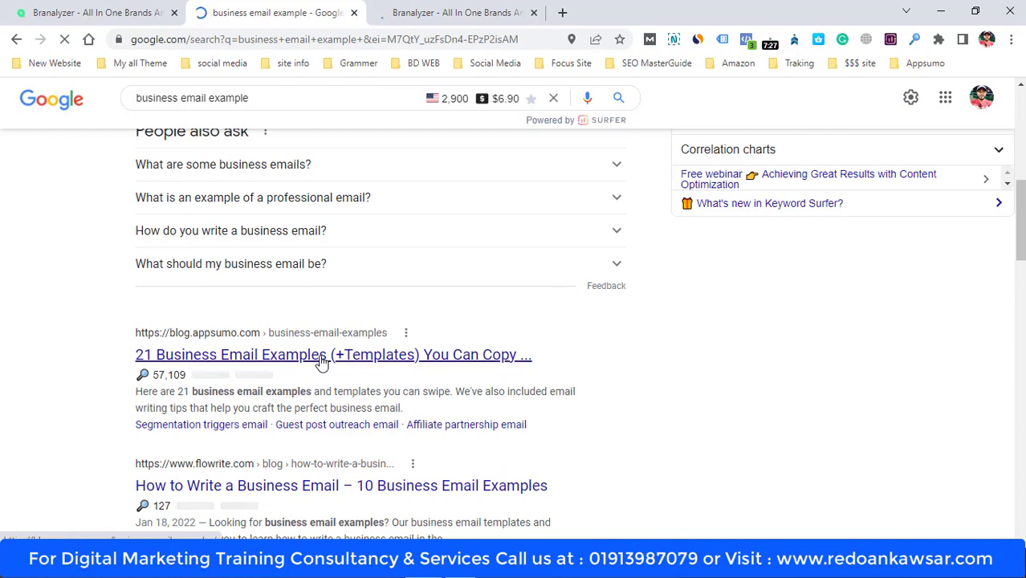
# Return from the Google results to Branalyzer and open the Brand Social page for appsumo.com
pyautogui.click(80, 12)
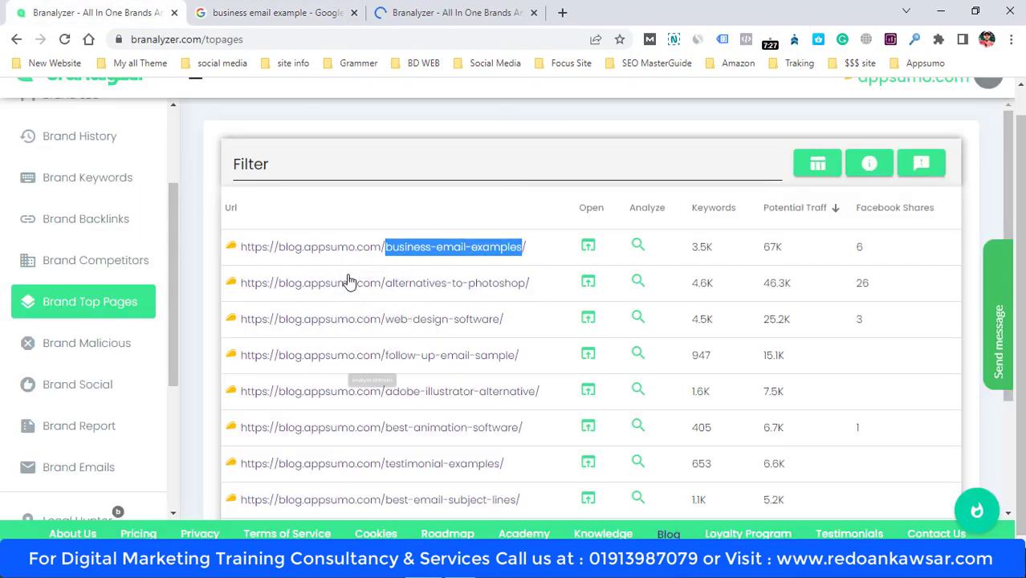
pyautogui.scroll(-2, 455, 352)
pyautogui.scroll(2, 369, 401)
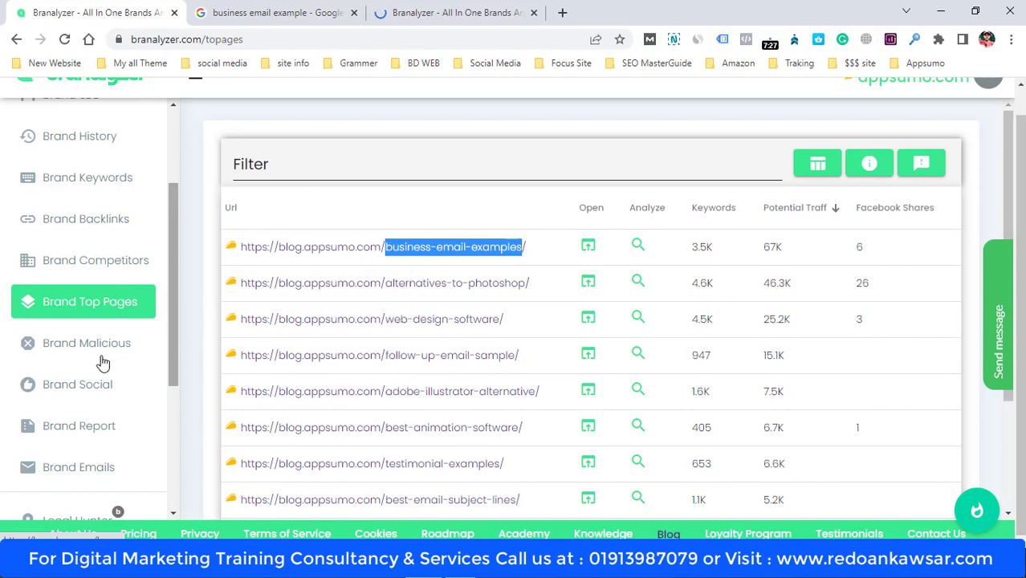
pyautogui.scroll(-2, 116, 333)
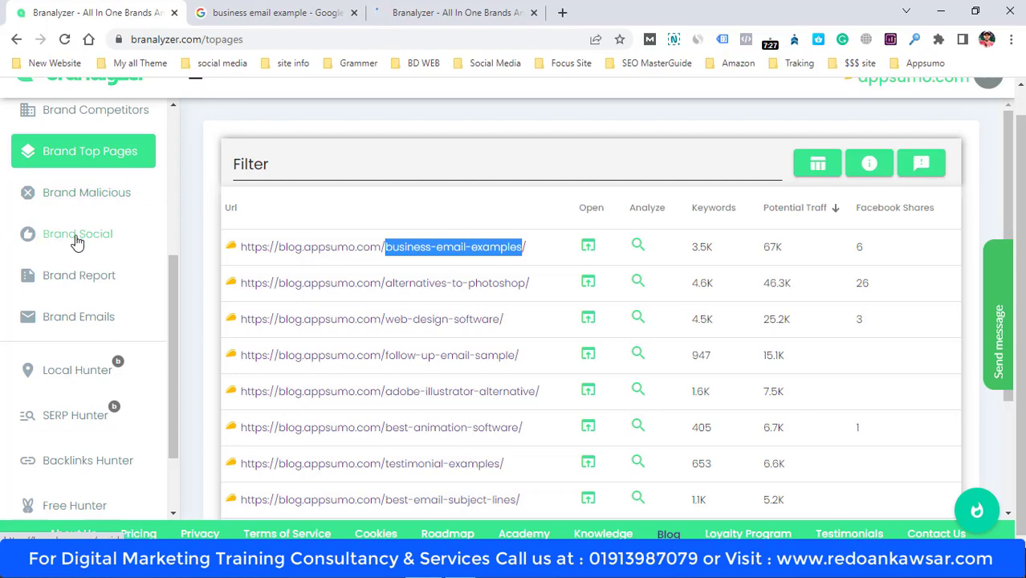
pyautogui.click(77, 241)
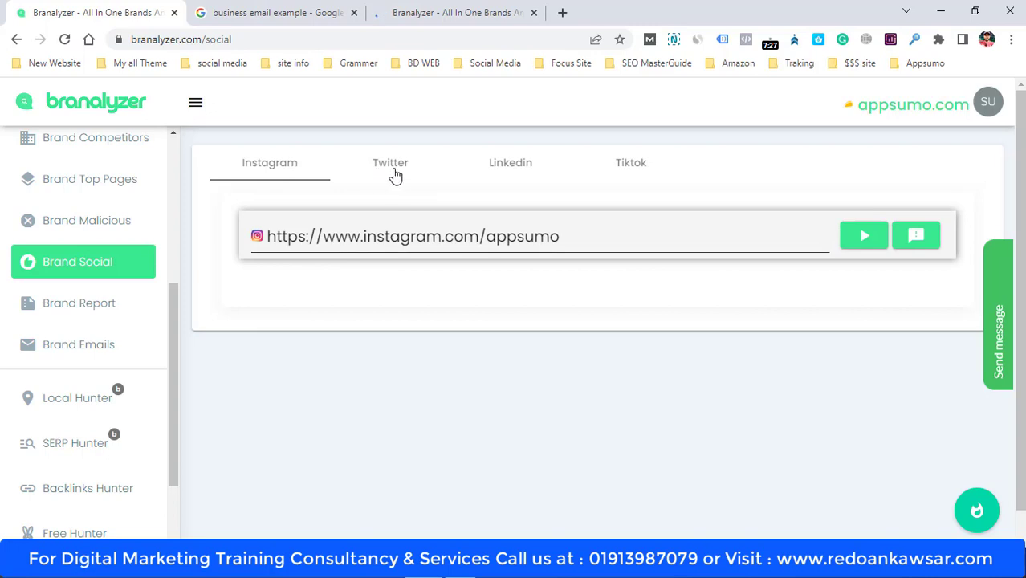
# Open the Brand Report for appsumo.com and review its Brand Summary and Brand SEO sections
pyautogui.click(107, 319)
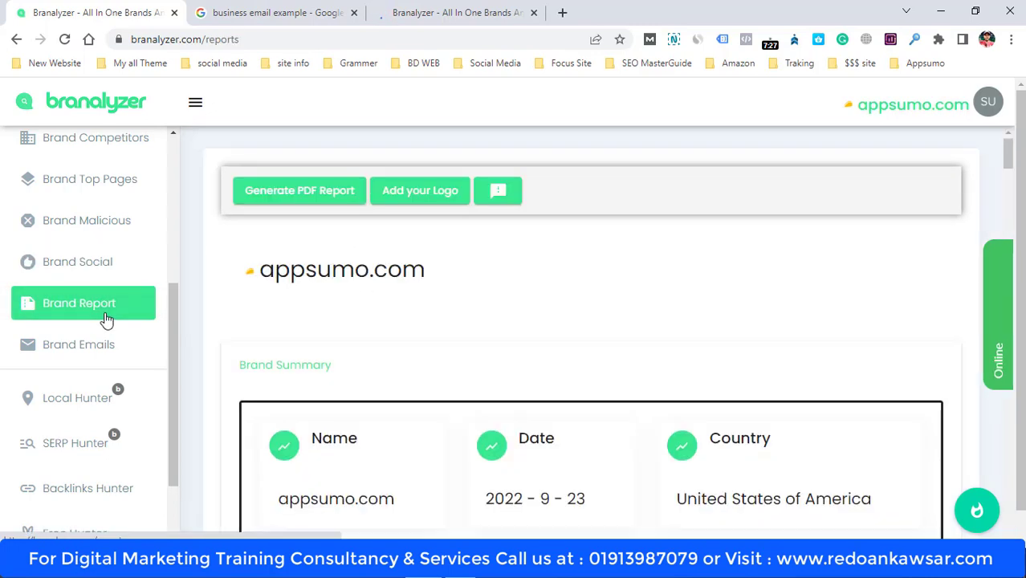
pyautogui.scroll(-5, 104, 313)
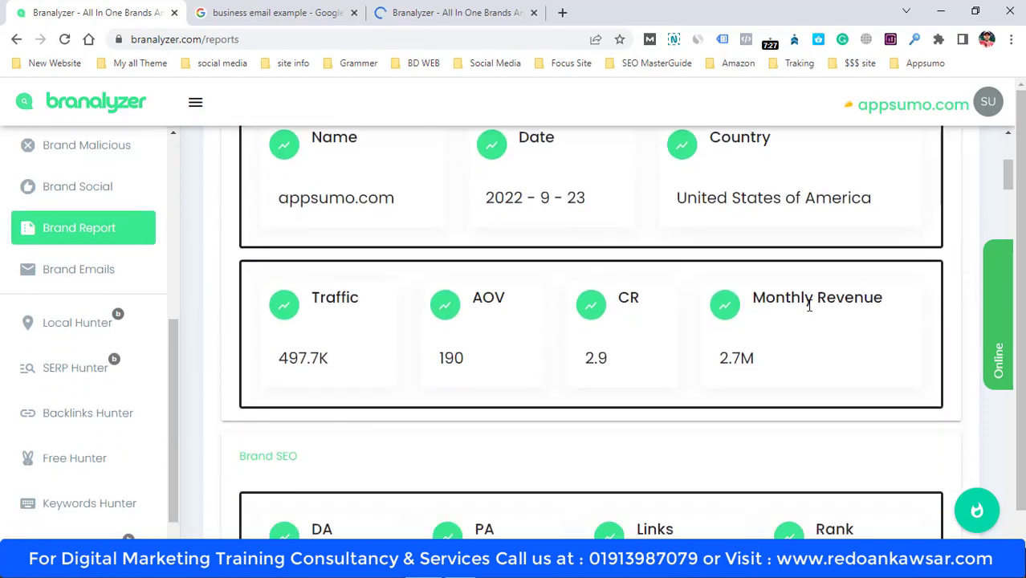
pyautogui.scroll(1, 851, 273)
pyautogui.scroll(-4, 643, 270)
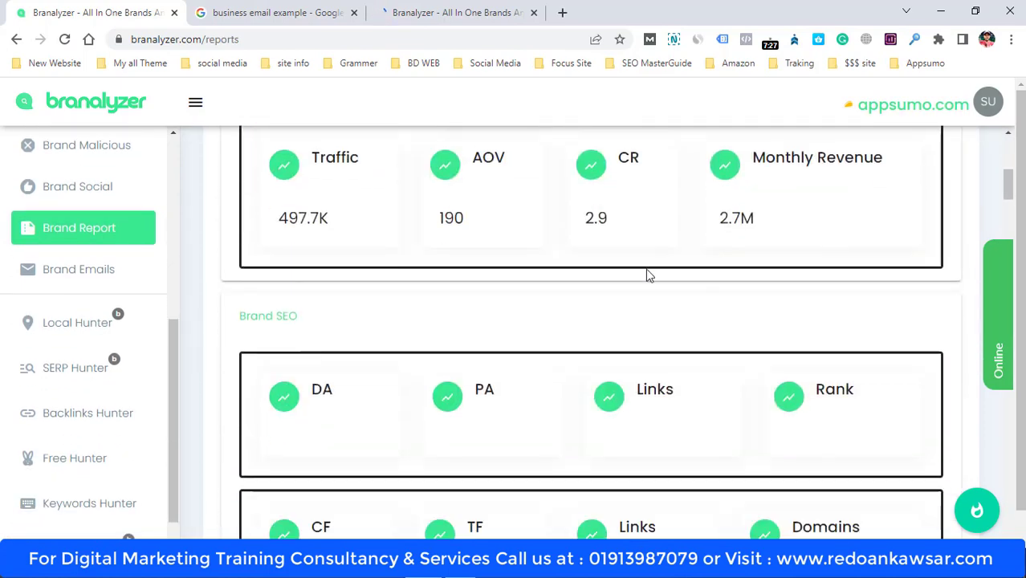
pyautogui.scroll(-1, 420, 271)
pyautogui.scroll(2, 472, 245)
pyautogui.scroll(-6, 816, 269)
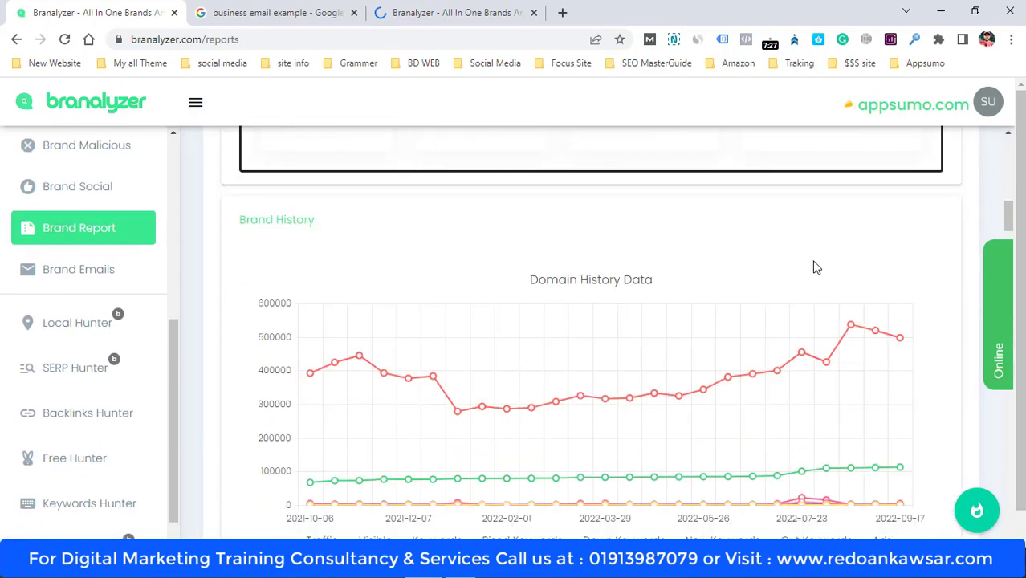
# Examine the Brand History table and the Brand Keywords section of the report
pyautogui.scroll(-4, 816, 269)
pyautogui.scroll(-4, 458, 340)
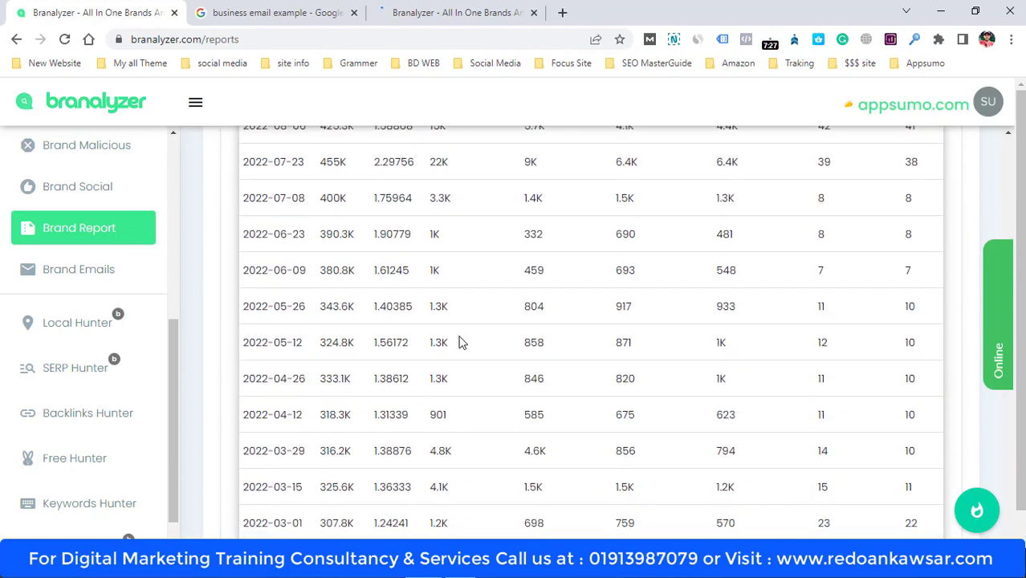
pyautogui.scroll(5, 394, 299)
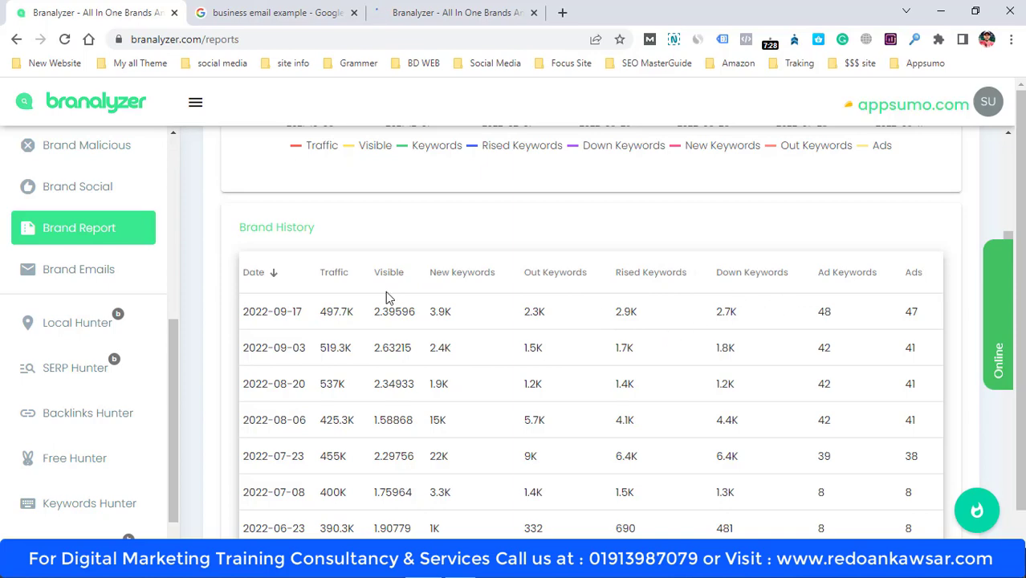
pyautogui.scroll(-13, 952, 289)
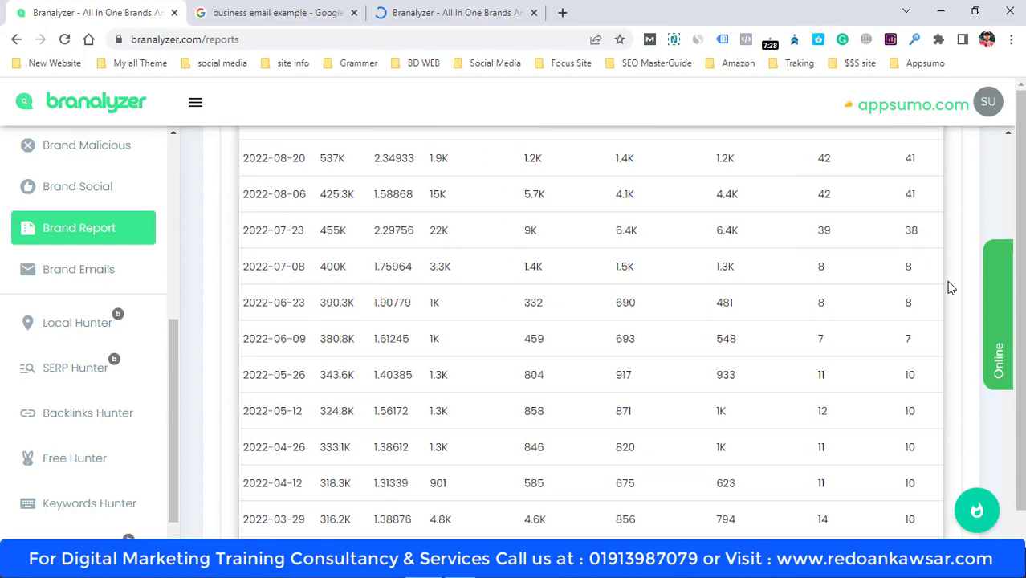
pyautogui.scroll(-2, 883, 415)
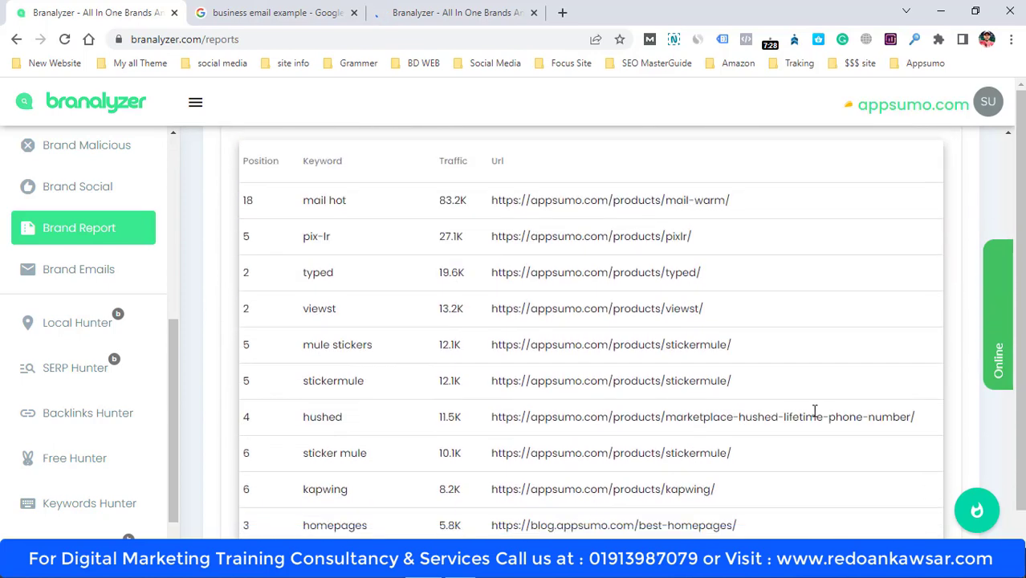
pyautogui.scroll(2, 281, 277)
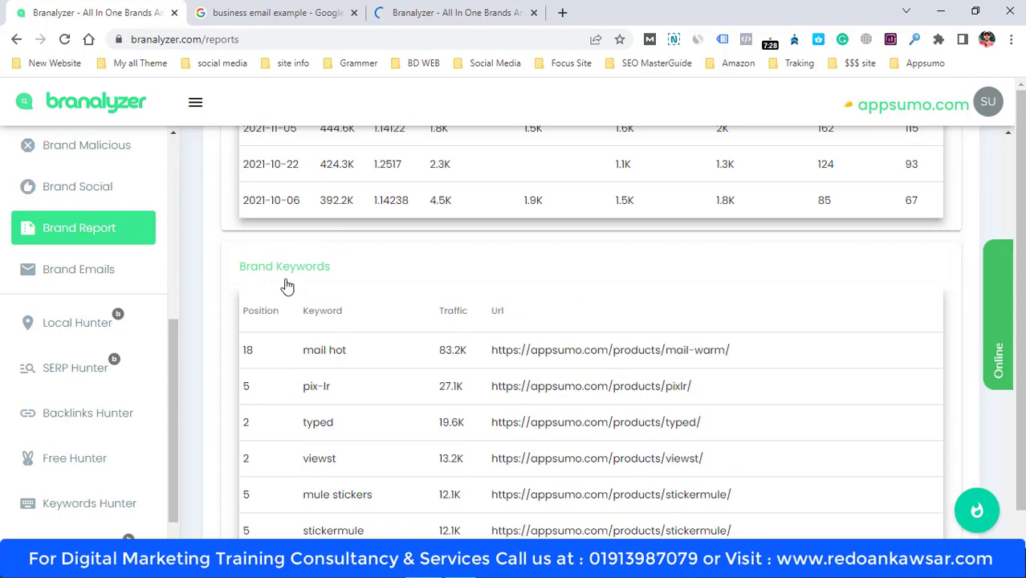
# Open Brand Emails and examine the list of appsumo.com contacts with their departments, types and sources
pyautogui.click(69, 277)
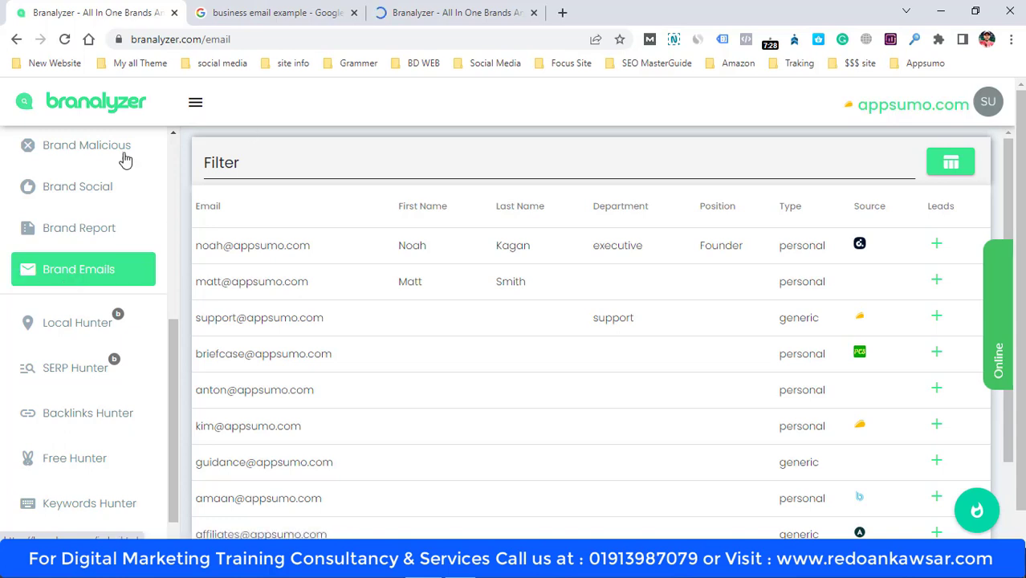
pyautogui.scroll(-2, 458, 270)
pyautogui.scroll(1, 490, 303)
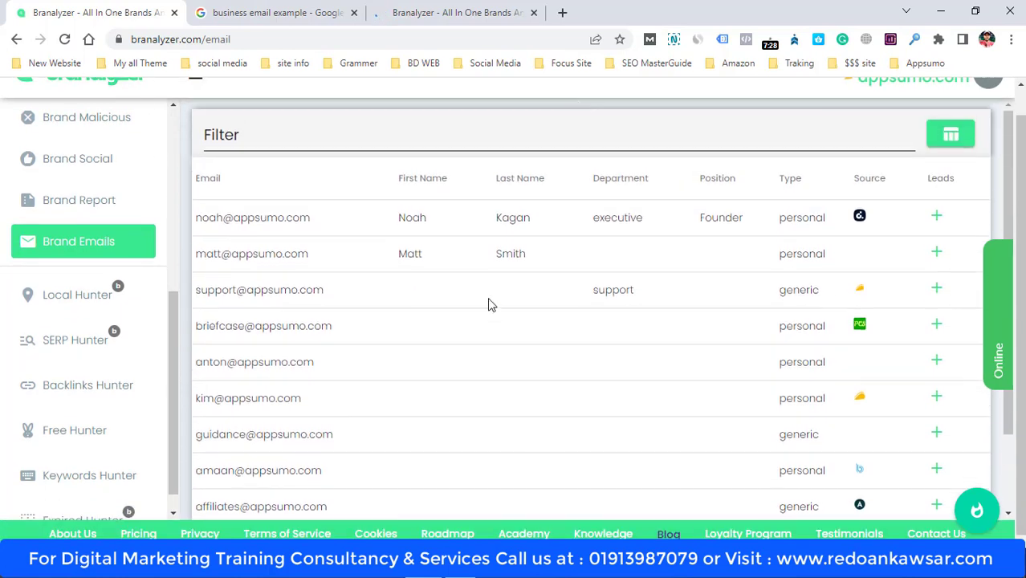
pyautogui.scroll(-1, 481, 225)
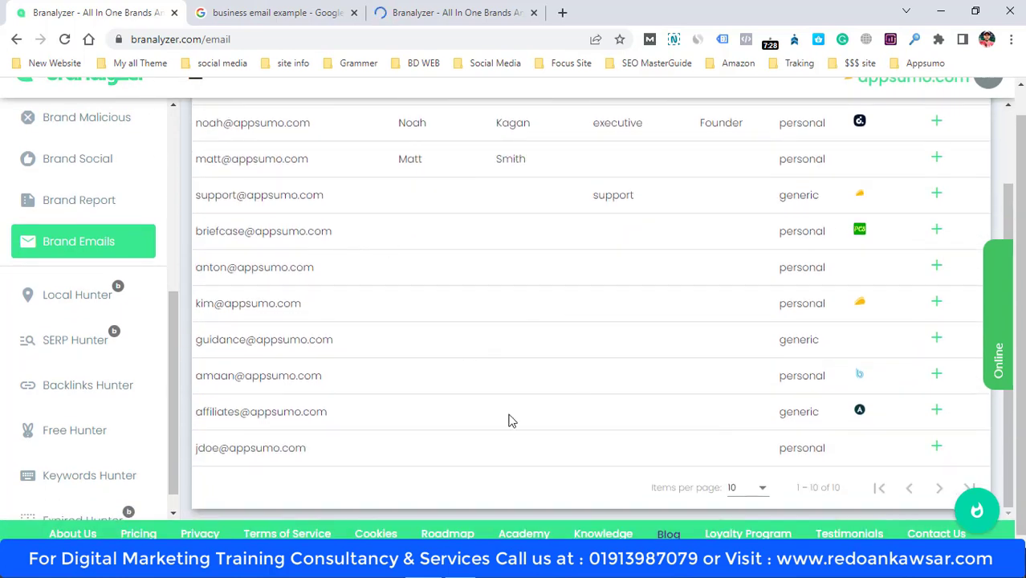
pyautogui.scroll(1, 401, 420)
pyautogui.scroll(-1, 566, 338)
pyautogui.scroll(1, 596, 361)
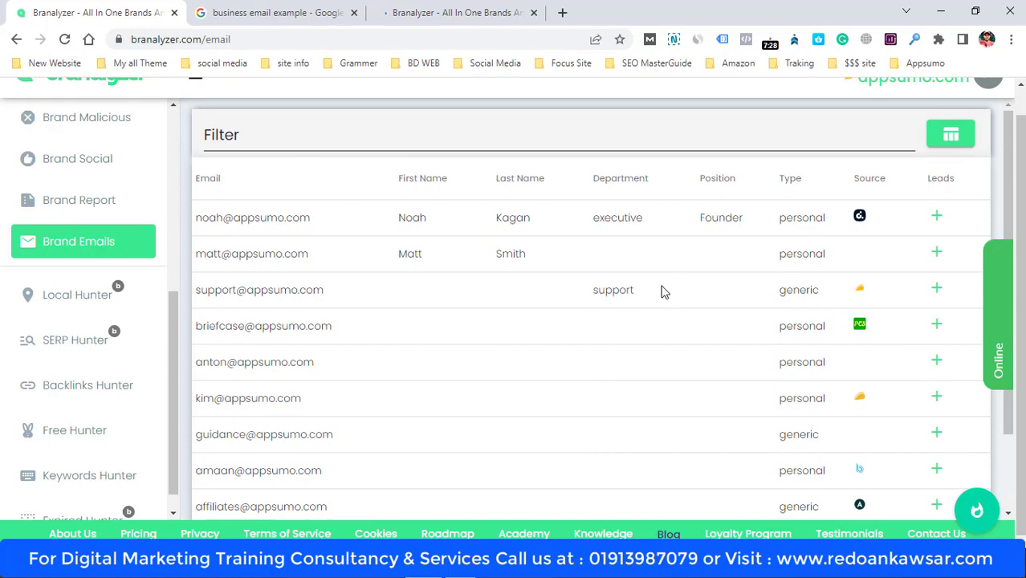
pyautogui.scroll(-1, 626, 304)
pyautogui.scroll(1, 562, 370)
pyautogui.scroll(-1, 452, 282)
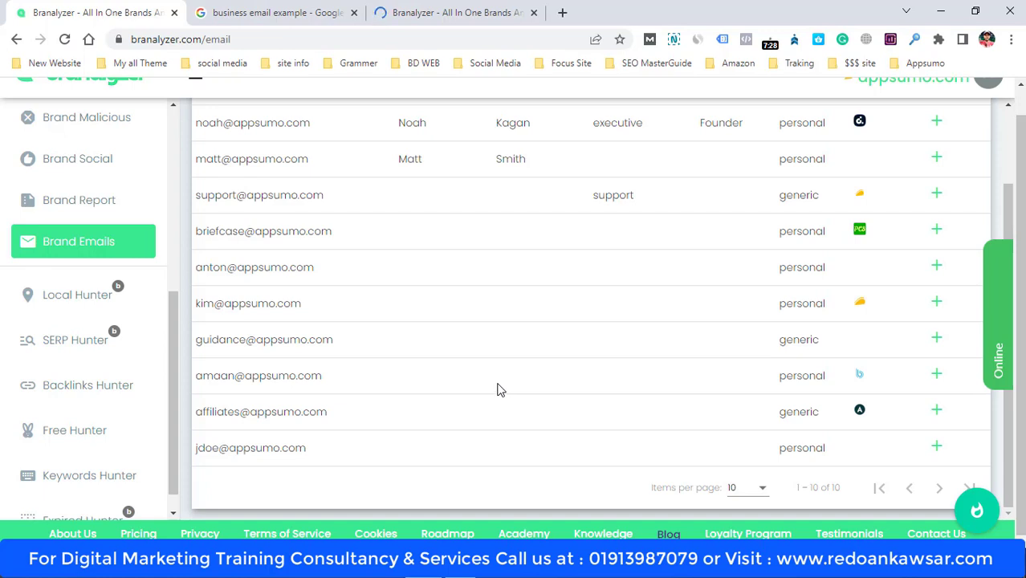
# Look through the Local Hunter, SERP Hunter and Backlinks Hunter tools in turn
pyautogui.click(100, 310)
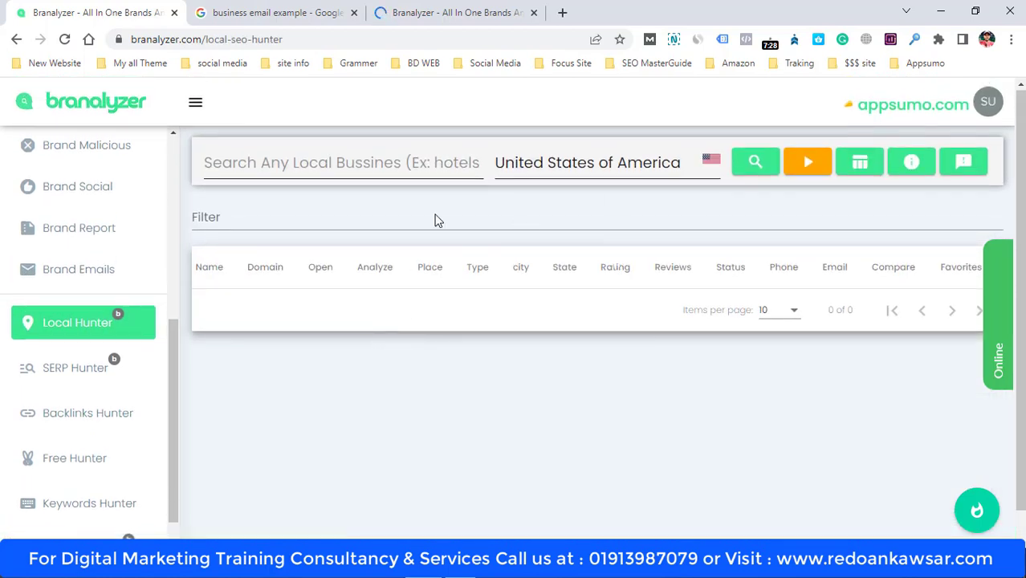
pyautogui.scroll(-1, 488, 310)
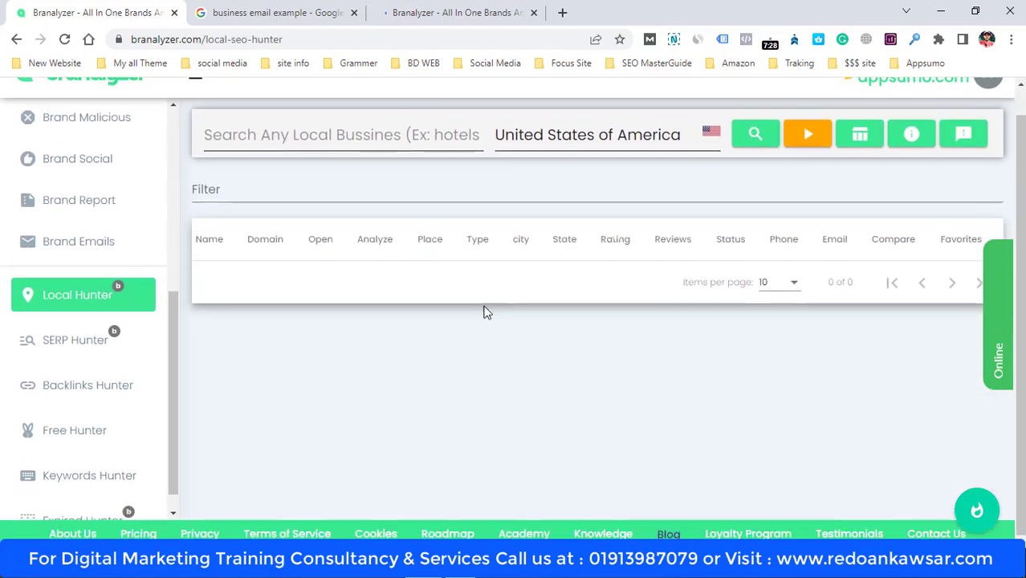
pyautogui.scroll(-1, 101, 344)
pyautogui.click(86, 324)
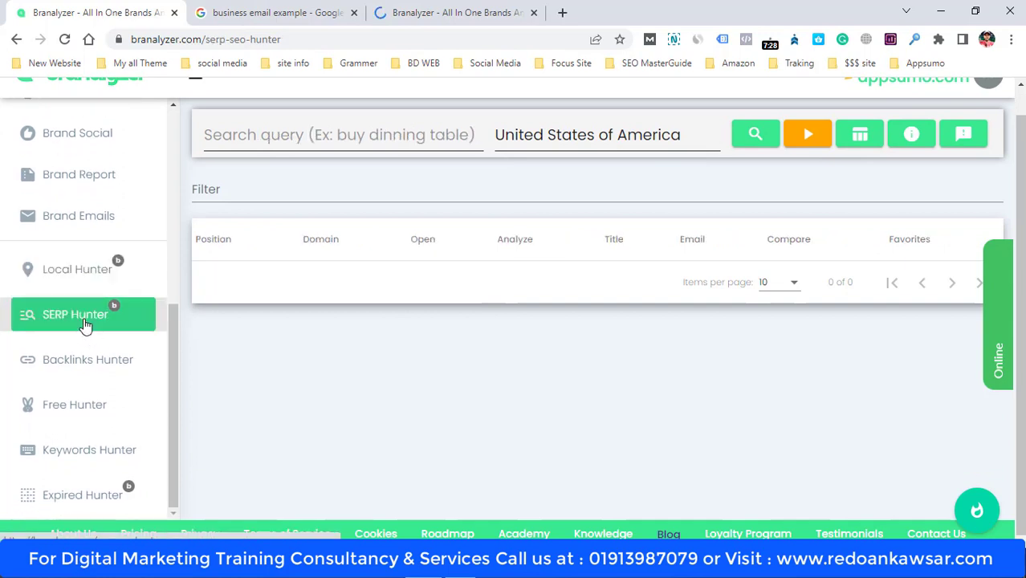
pyautogui.click(78, 367)
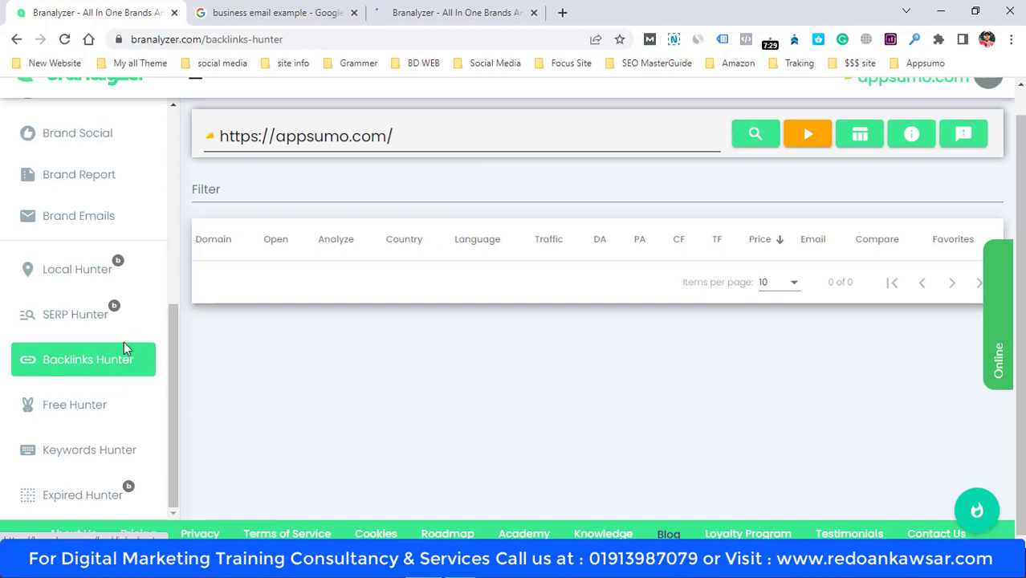
# Analyze the keyword "make money" for the United States of America in Keywords Hunter
pyautogui.click(107, 451)
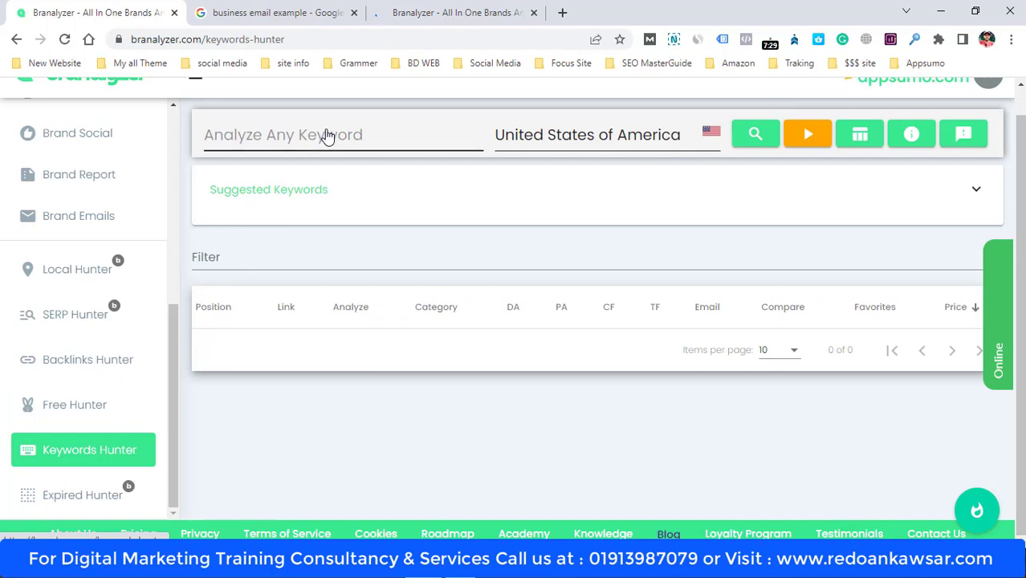
pyautogui.click(274, 138)
pyautogui.write('ma')
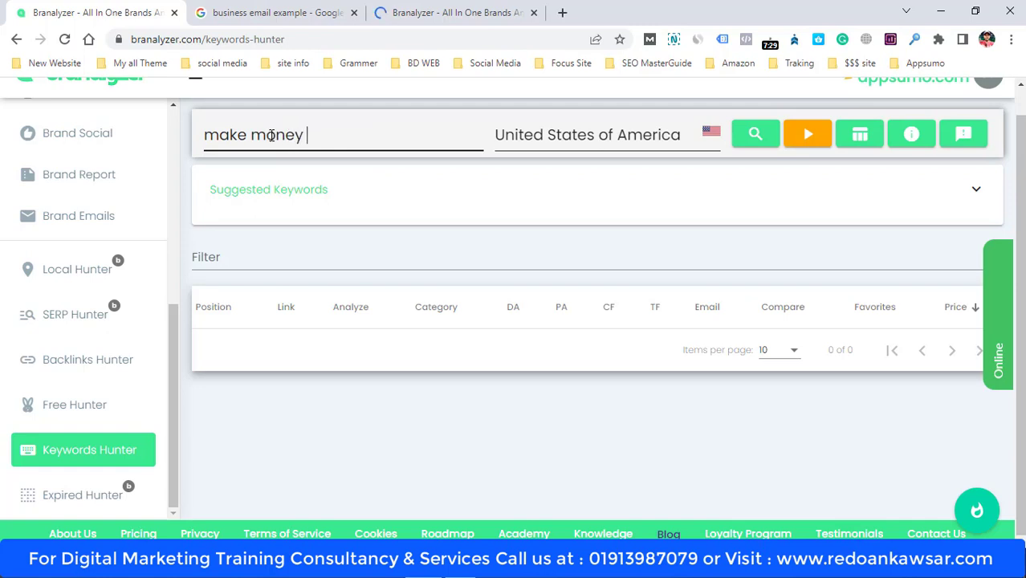
pyautogui.write('ke money')
pyautogui.click(751, 141)
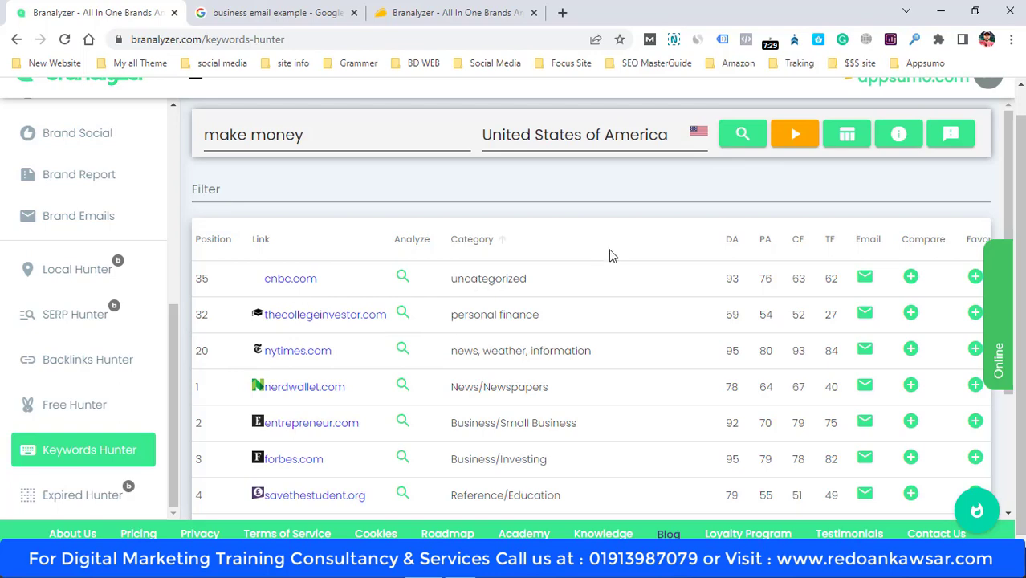
# Examine the ranking sites and the suggested keywords returned for "make money"
pyautogui.scroll(-1, 612, 252)
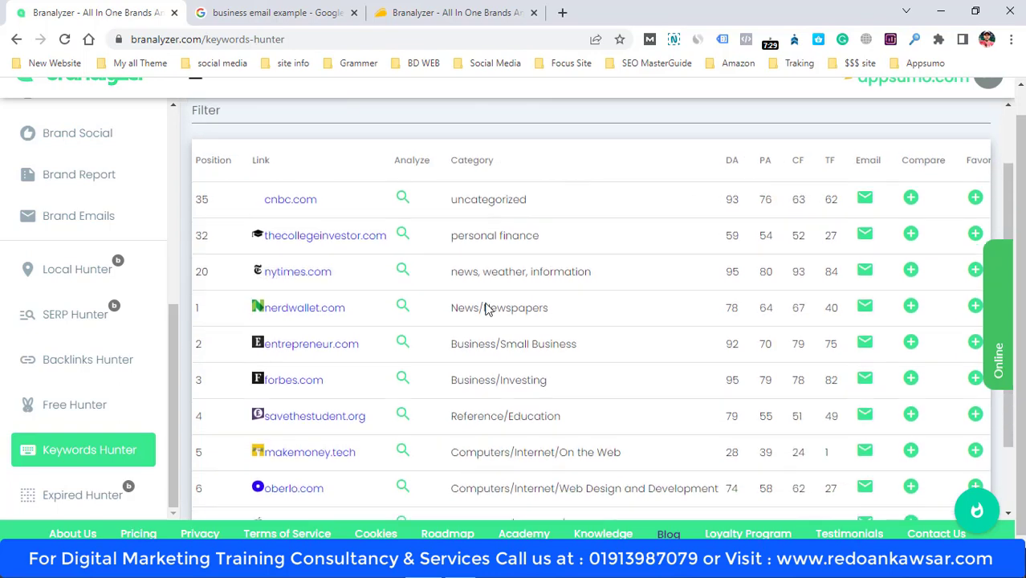
pyautogui.scroll(-1, 491, 314)
pyautogui.scroll(1, 588, 376)
pyautogui.scroll(4, 597, 389)
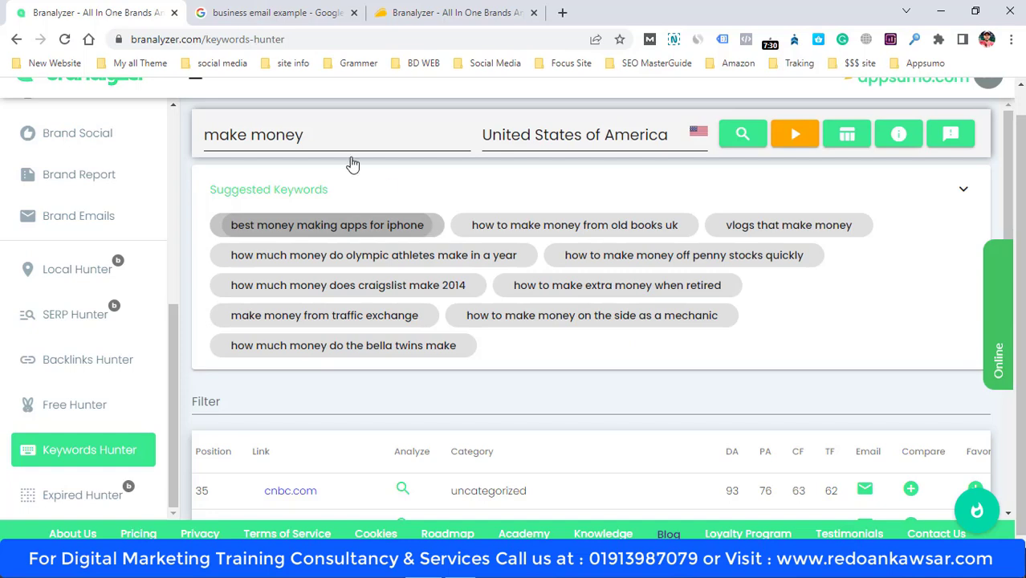
pyautogui.scroll(-3, 504, 344)
pyautogui.scroll(3, 350, 292)
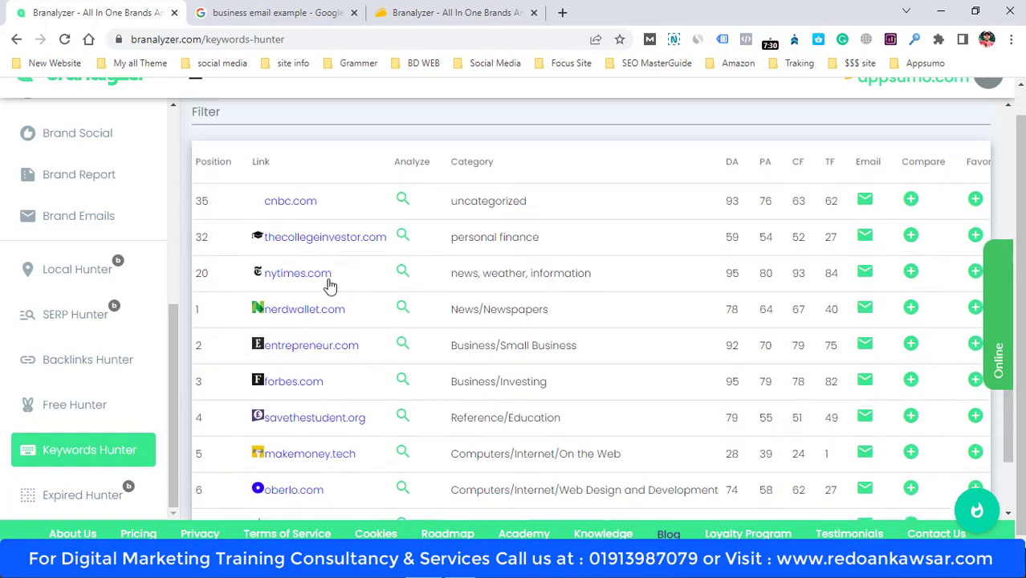
# Search Google for the "make money" keyword from the Keywords Hunter query
pyautogui.moveTo(306, 137); pyautogui.dragTo(161, 142)
pyautogui.rightClick(262, 137)
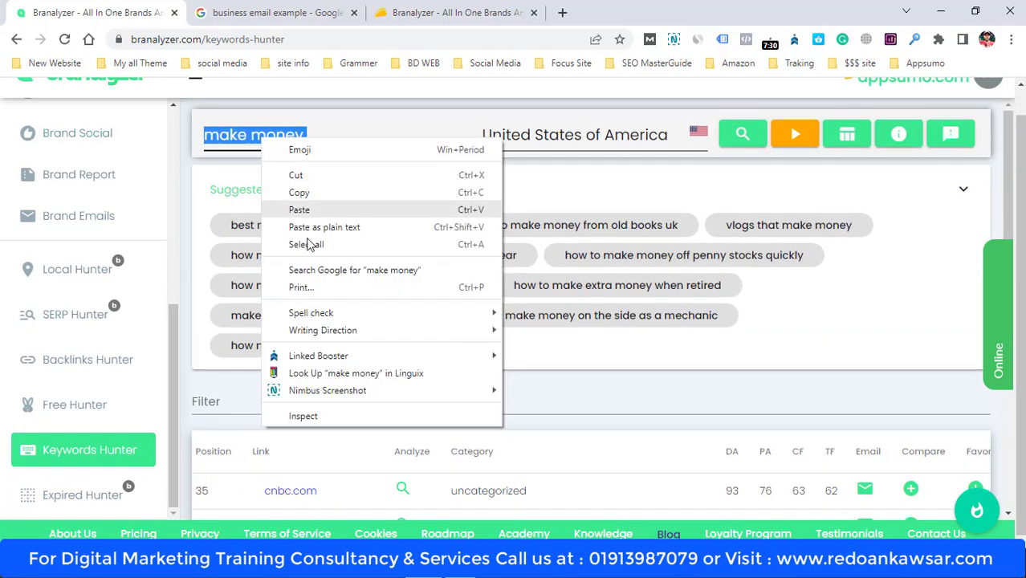
pyautogui.click(361, 269)
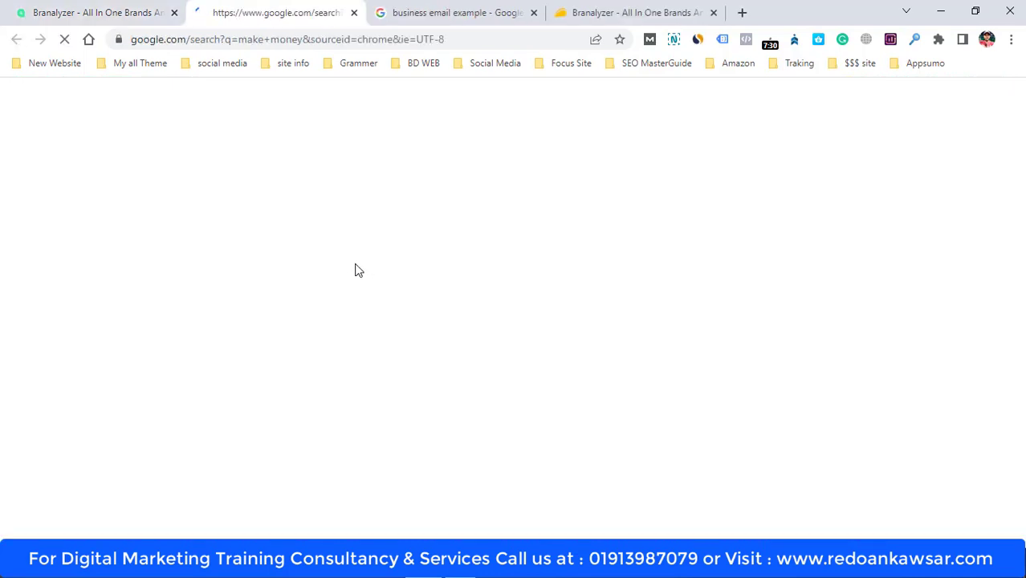
# Compare the sites listed in Keywords Hunter for "make money" with the organic results on Google
pyautogui.click(68, 10)
pyautogui.scroll(-2, 305, 378)
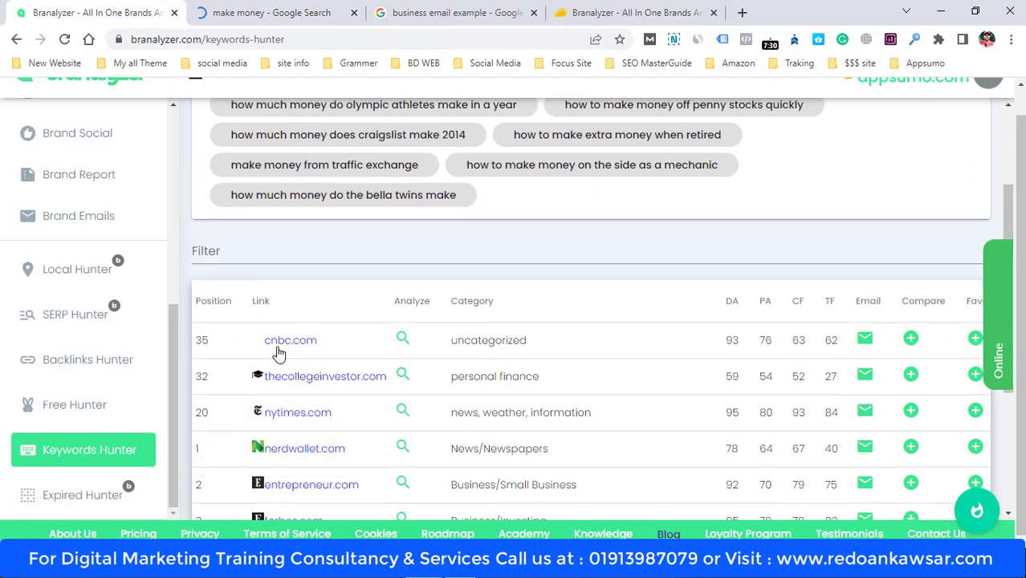
pyautogui.hotkey('ctrl', 'Tab')
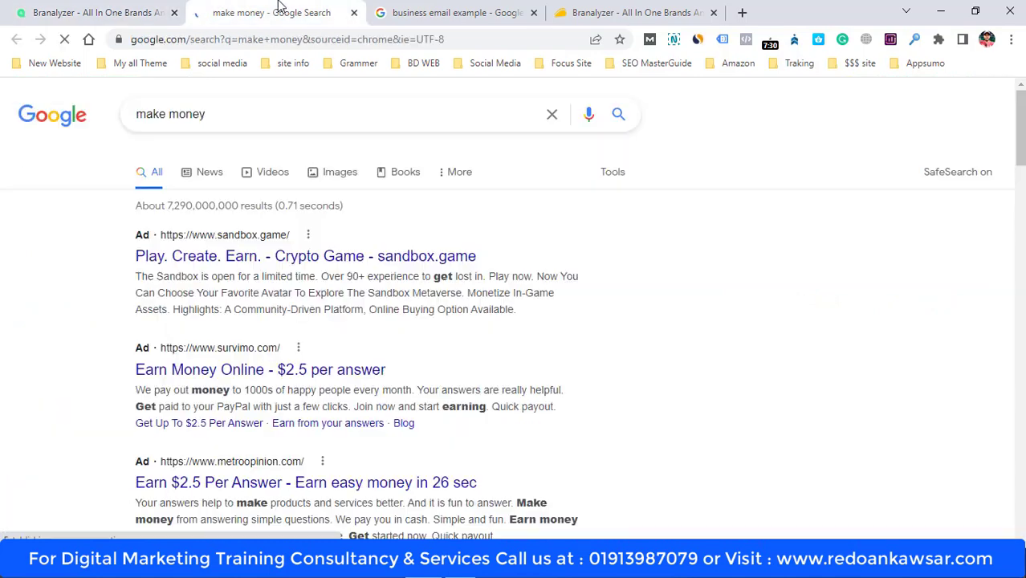
pyautogui.scroll(-3, 260, 310)
pyautogui.scroll(-4, 262, 311)
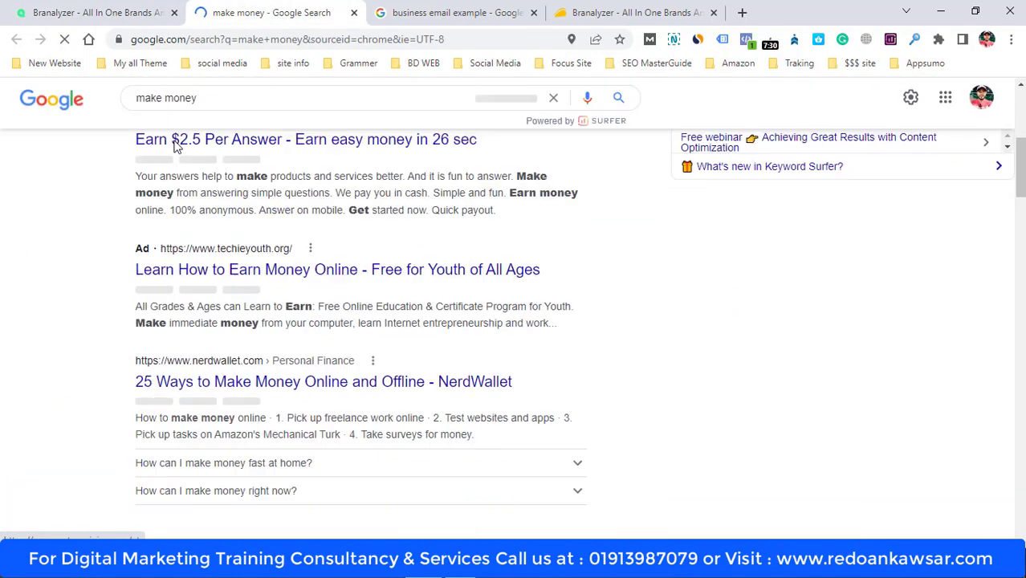
pyautogui.scroll(-1, 225, 233)
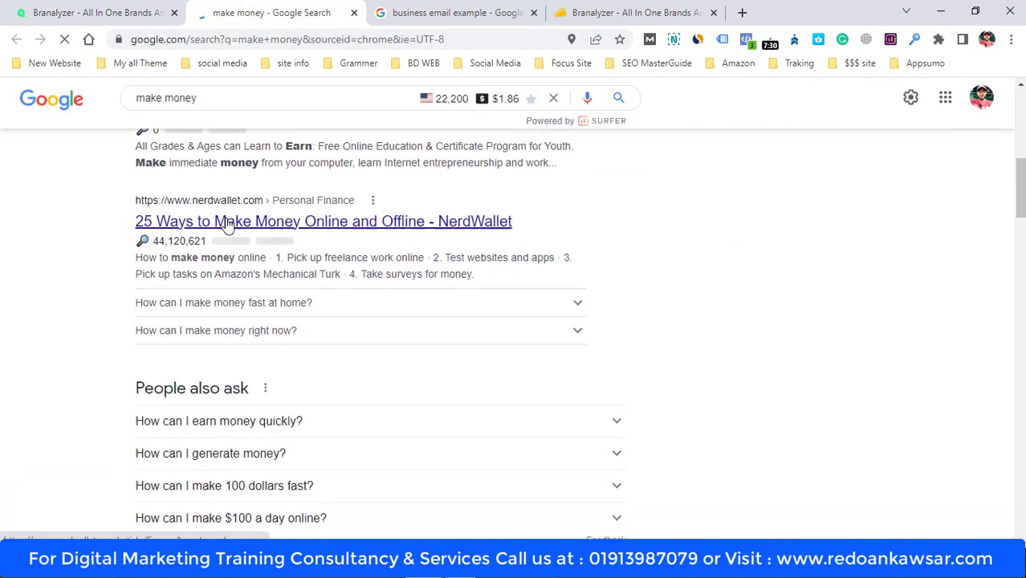
pyautogui.scroll(-2, 334, 245)
pyautogui.scroll(-2, 338, 245)
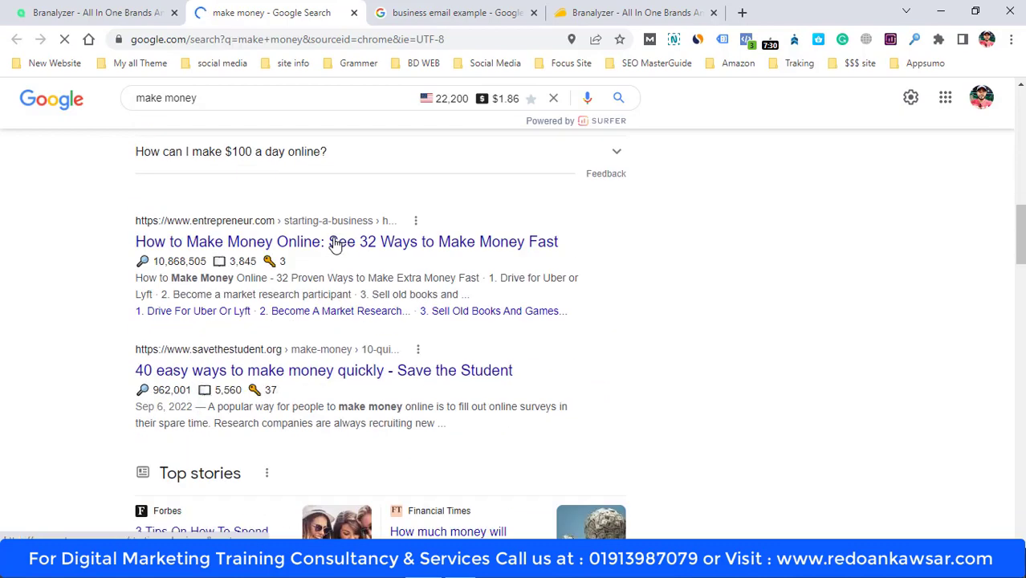
pyautogui.scroll(10, 334, 243)
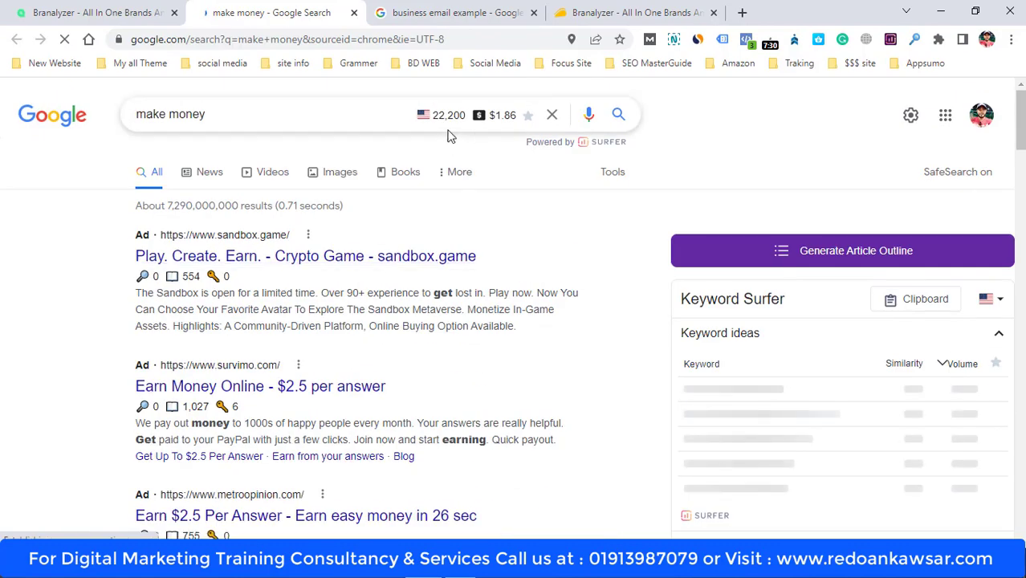
pyautogui.scroll(-3, 590, 260)
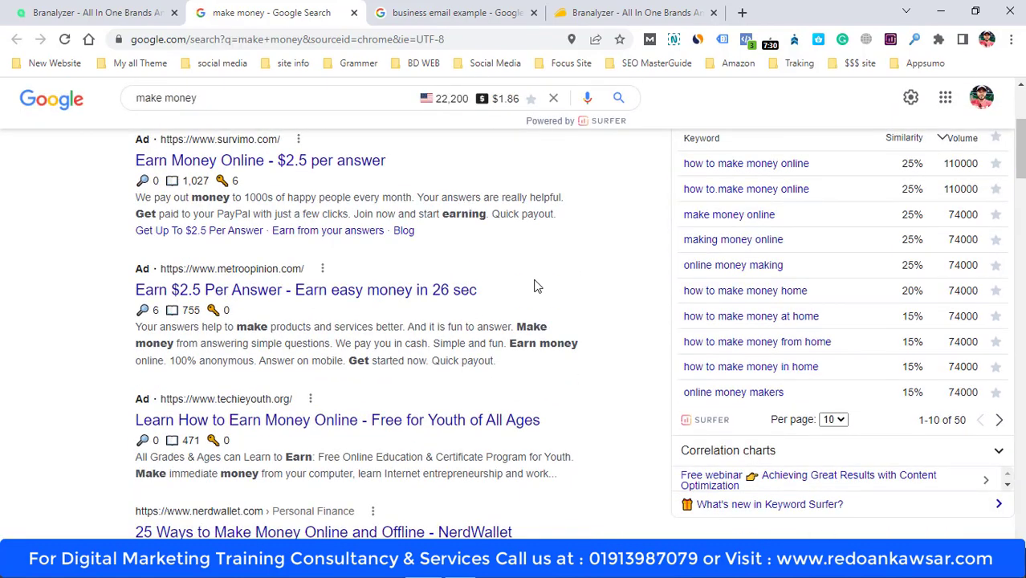
# Check nerdwallet.com's position in the Keywords Hunter table against Google and highlight the NerdWallet result title there
pyautogui.click(87, 10)
pyautogui.scroll(2, 471, 329)
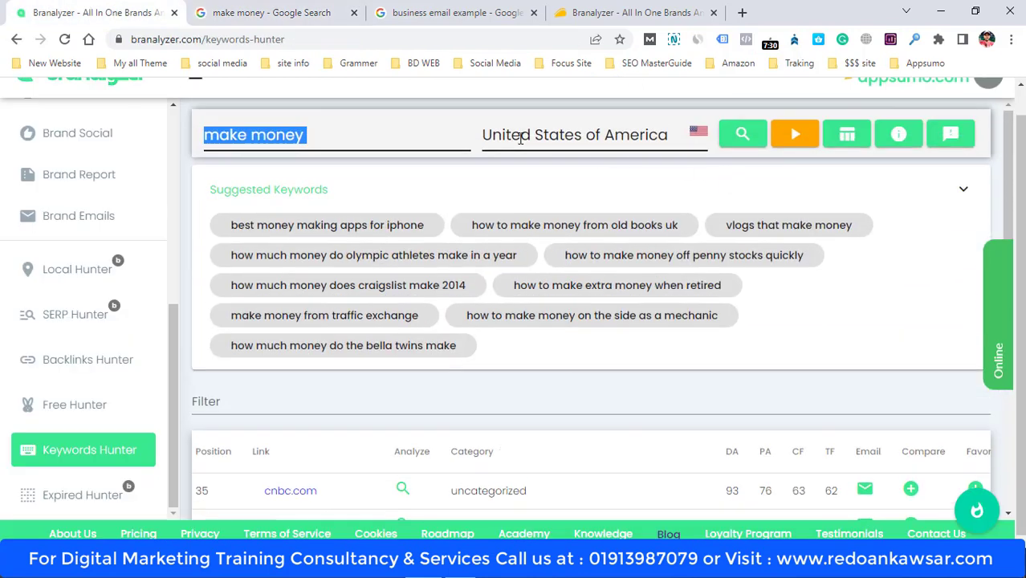
pyautogui.scroll(-3, 356, 322)
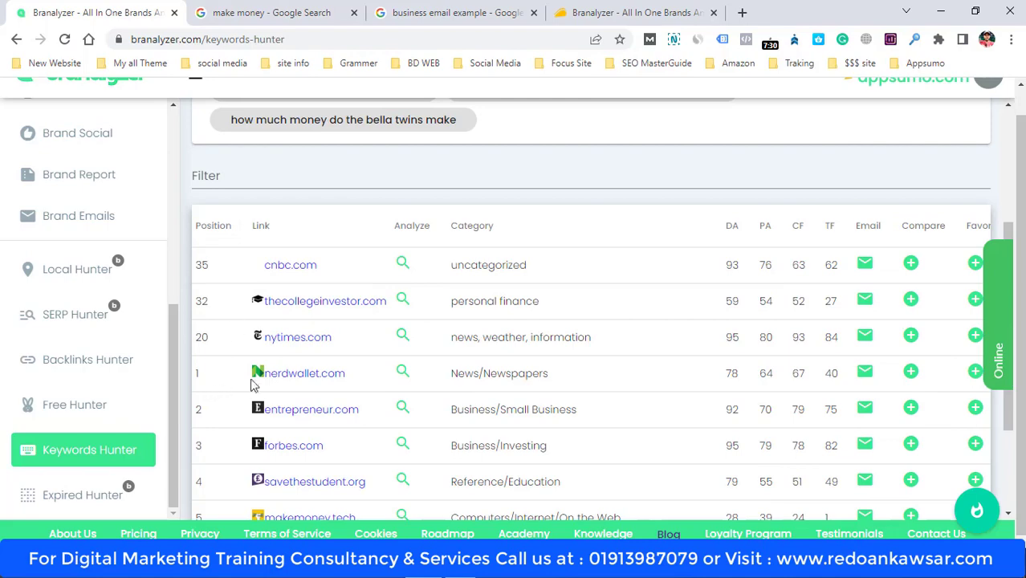
pyautogui.hotkey('ctrl', 'Tab')
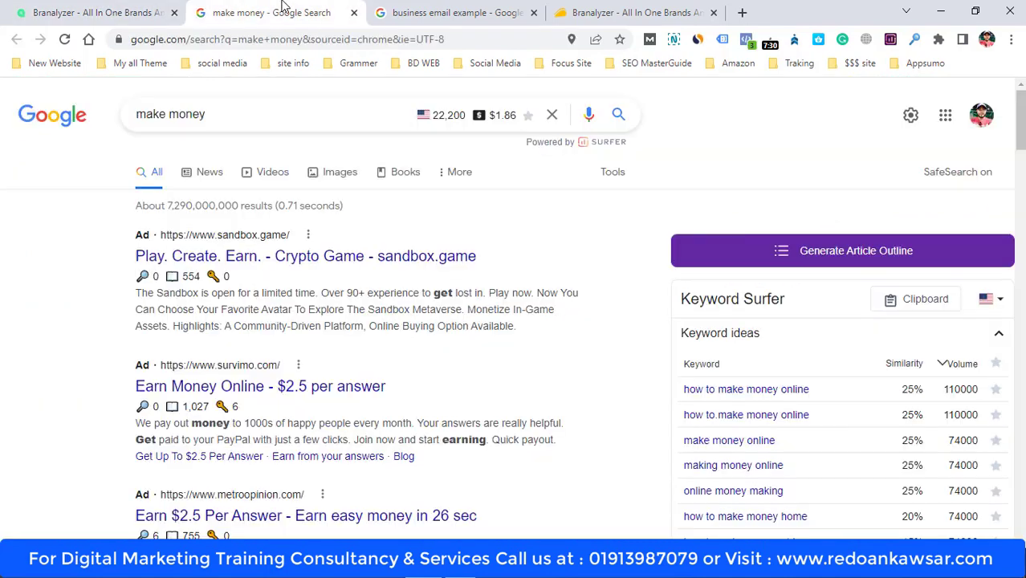
pyautogui.scroll(-4, 251, 306)
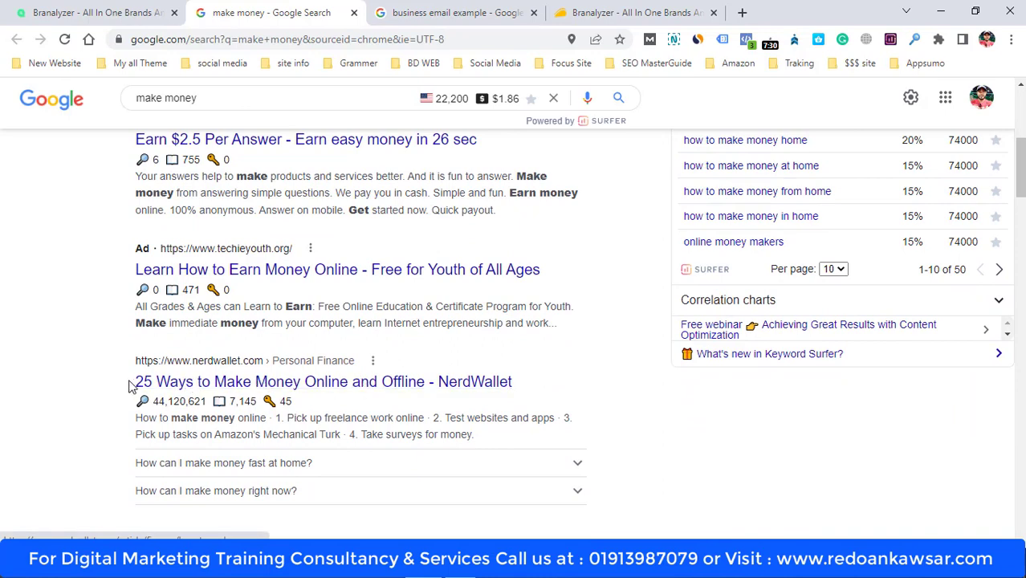
pyautogui.moveTo(134, 381); pyautogui.dragTo(514, 383)
# Open the brand emails for nerdwallet.com from the Keywords Hunter results and review them alongside the Google "make money" results
pyautogui.hotkey('ctrl', 'shift', 'Tab')
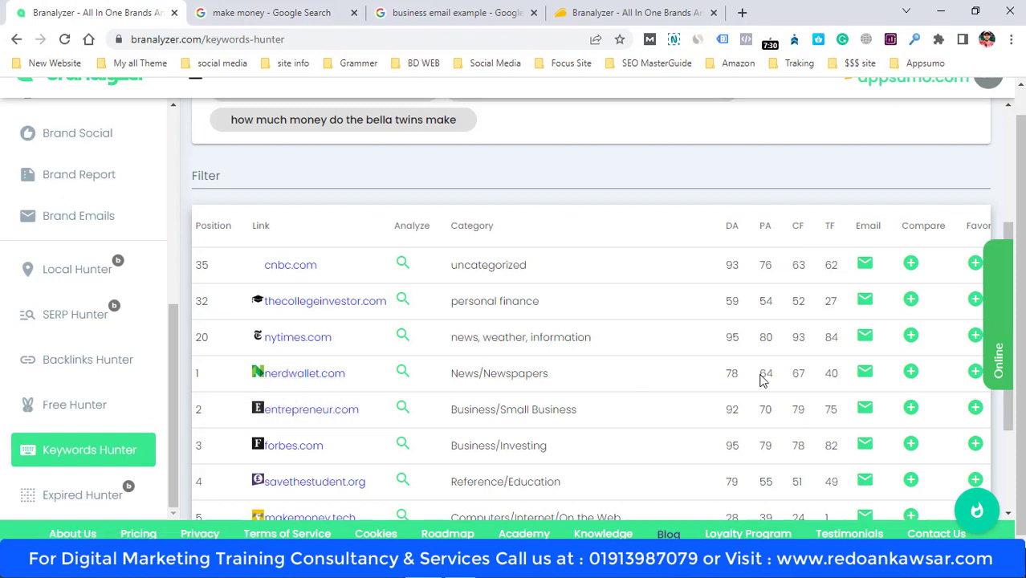
pyautogui.click(865, 373)
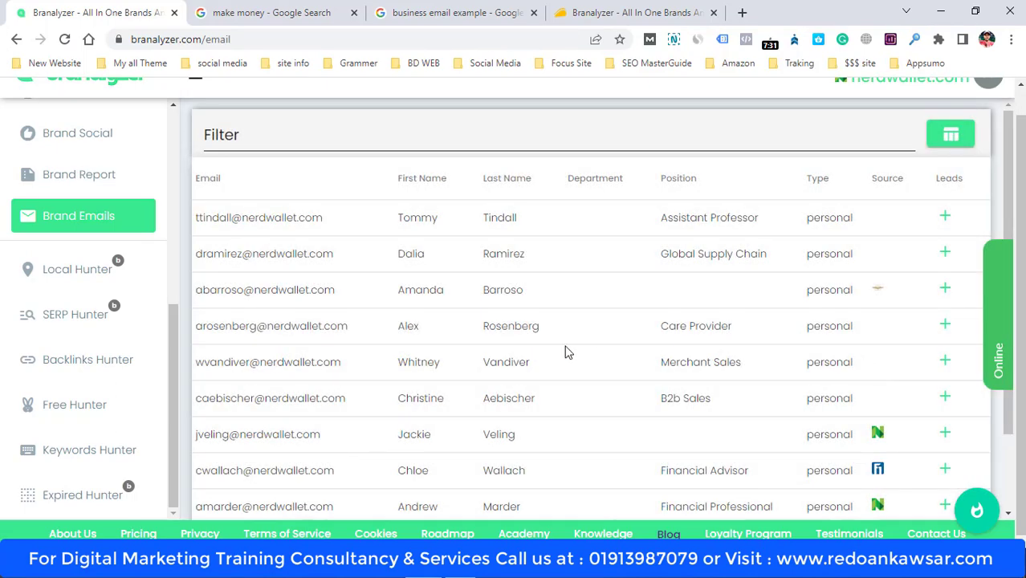
pyautogui.click(265, 13)
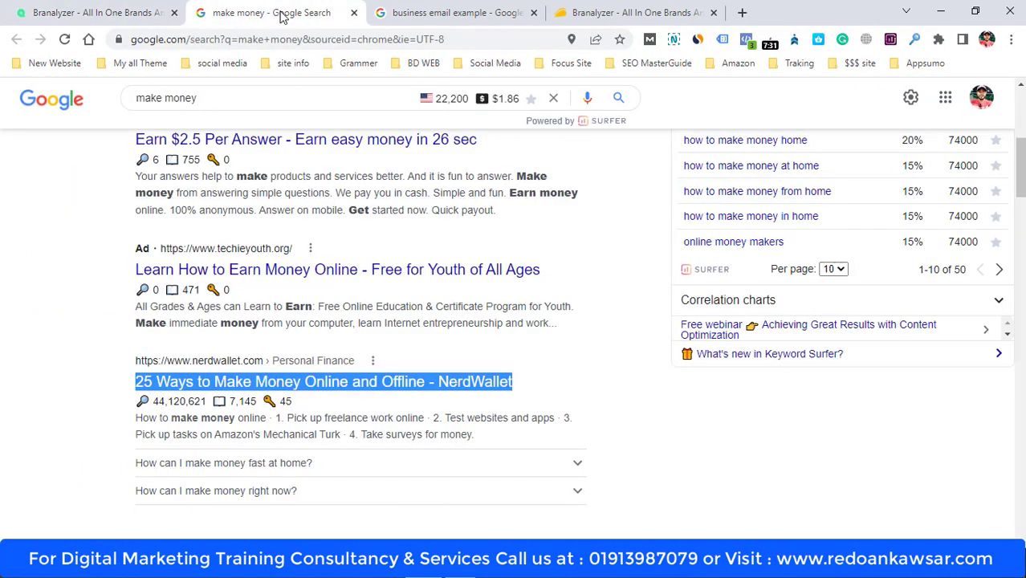
pyautogui.scroll(6, 402, 305)
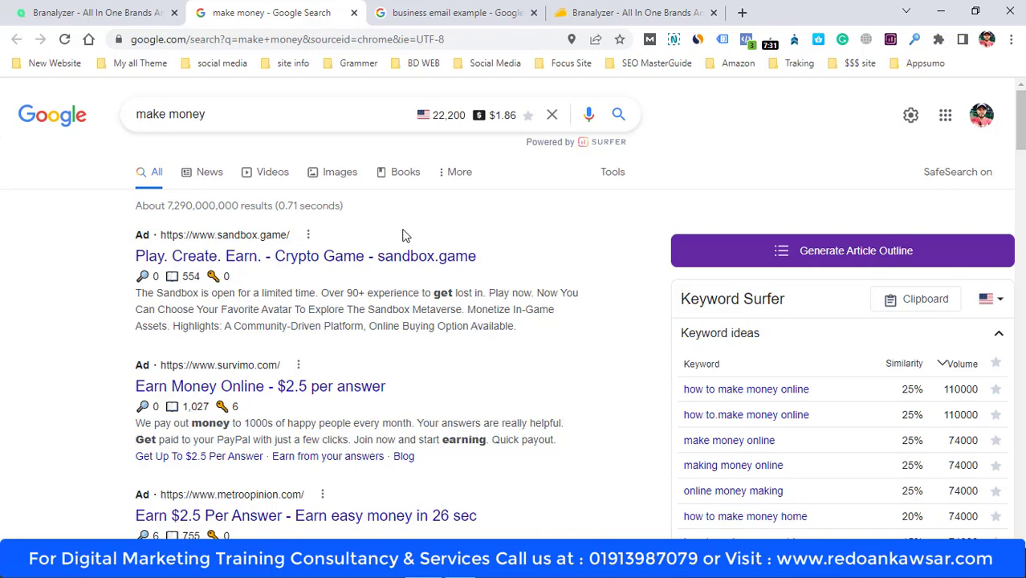
pyautogui.click(30, 9)
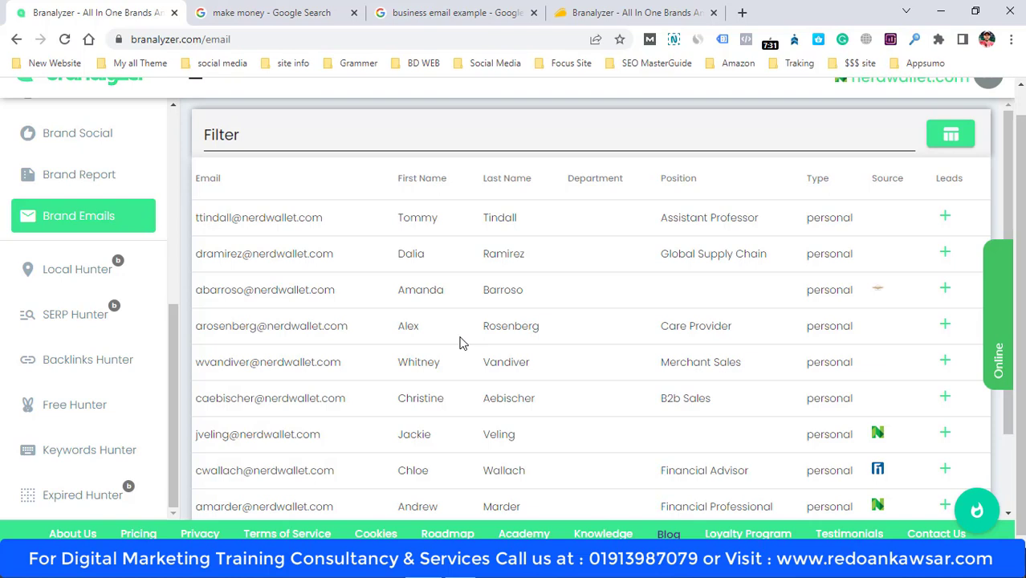
# Switch to the AppSumo product page and review the Branalyzer lifetime deal summary
pyautogui.click(631, 12)
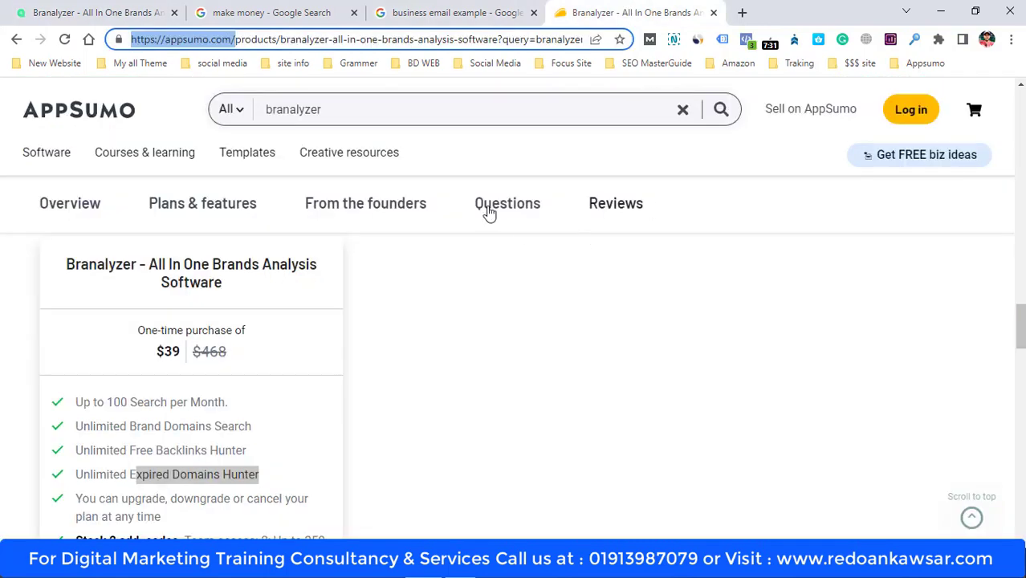
pyautogui.scroll(20, 462, 351)
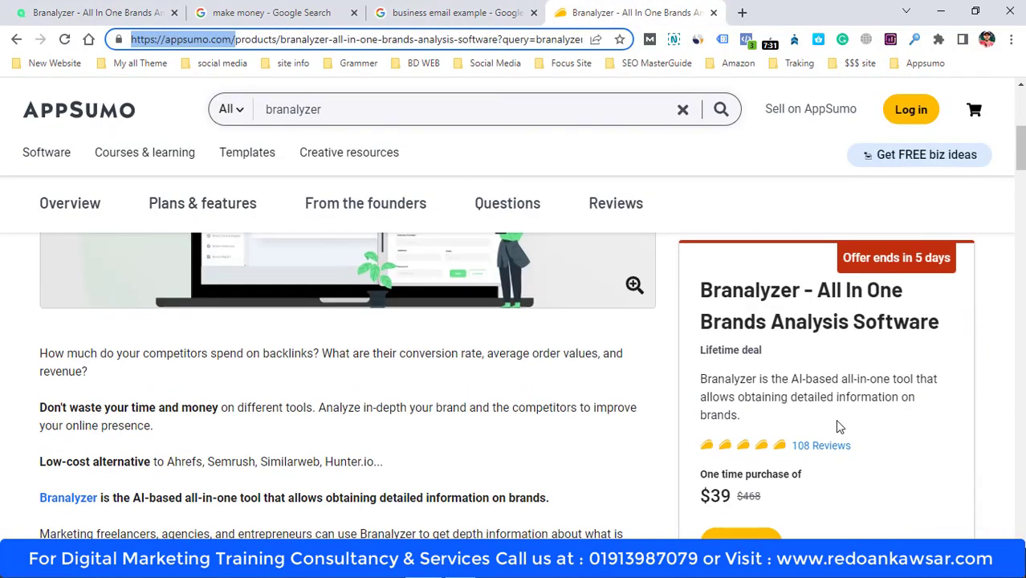